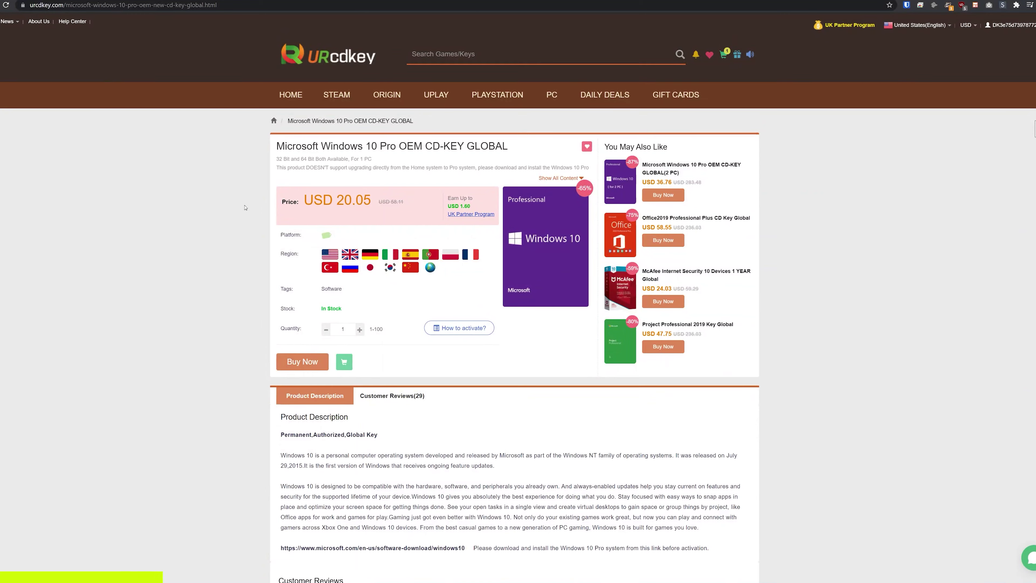
Buy the Windows 10 Pro OEM key on URcdkey and view the completed order's key.
drag(309, 200, 371, 195)
click(343, 199)
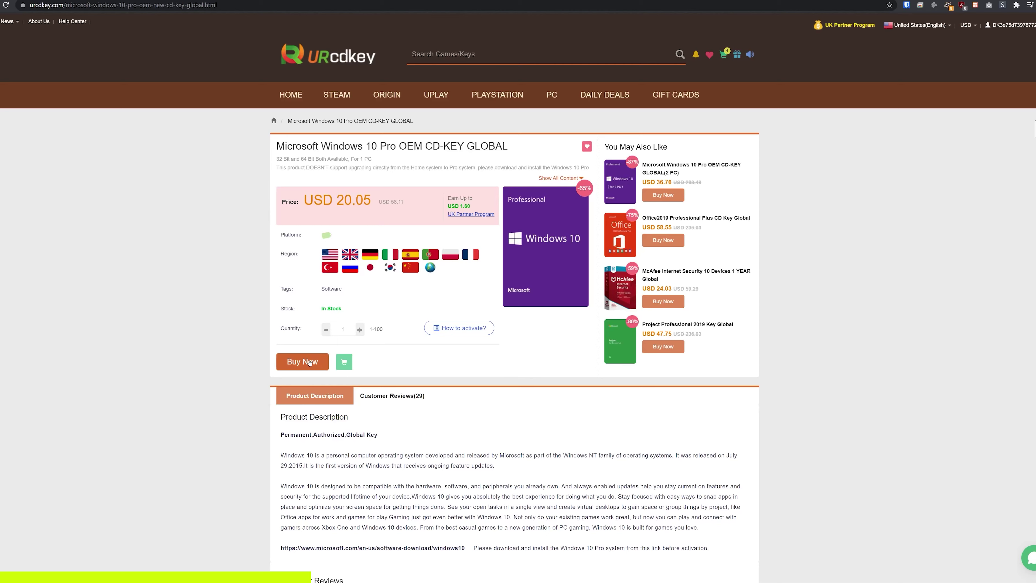
click(310, 363)
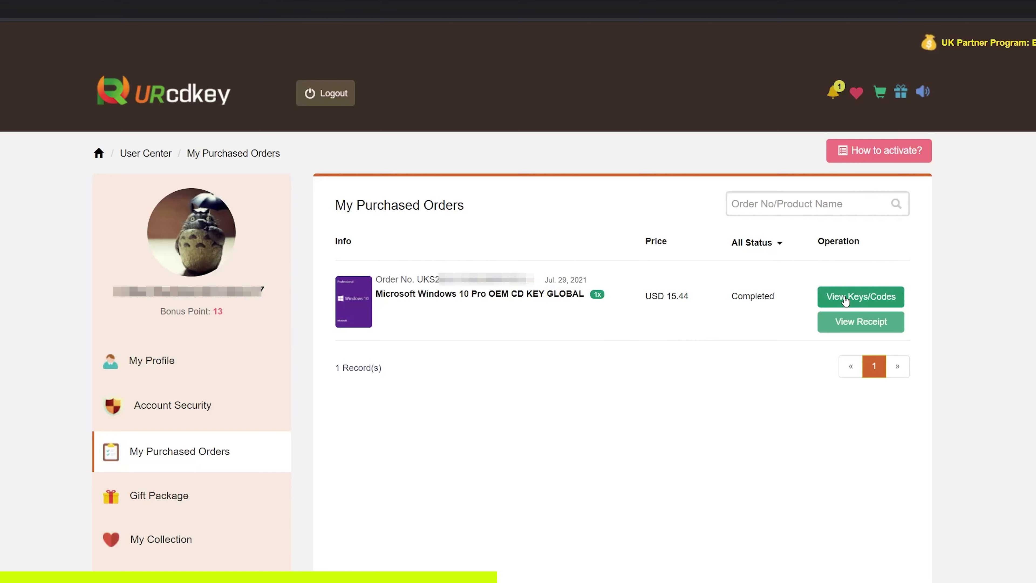
click(844, 301)
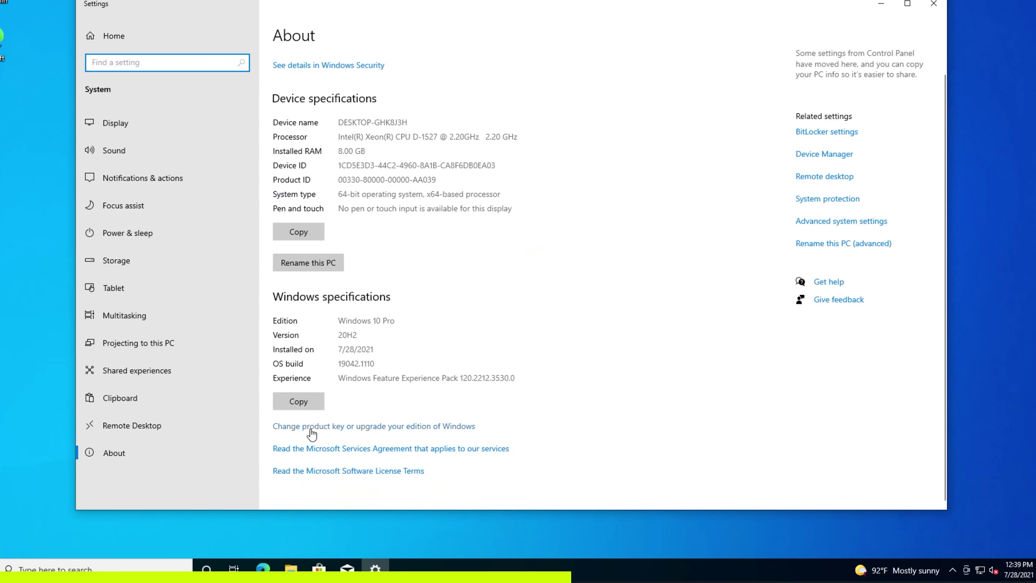
Activate Windows 10 Pro with the purchased key and check permanence with slmgr.vbs /xpr.
click(343, 428)
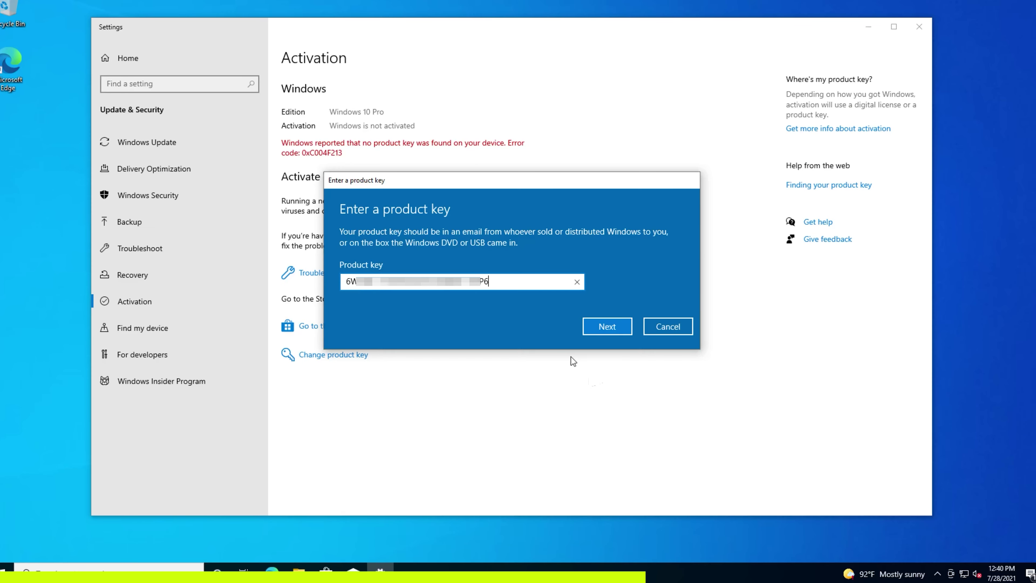
click(598, 326)
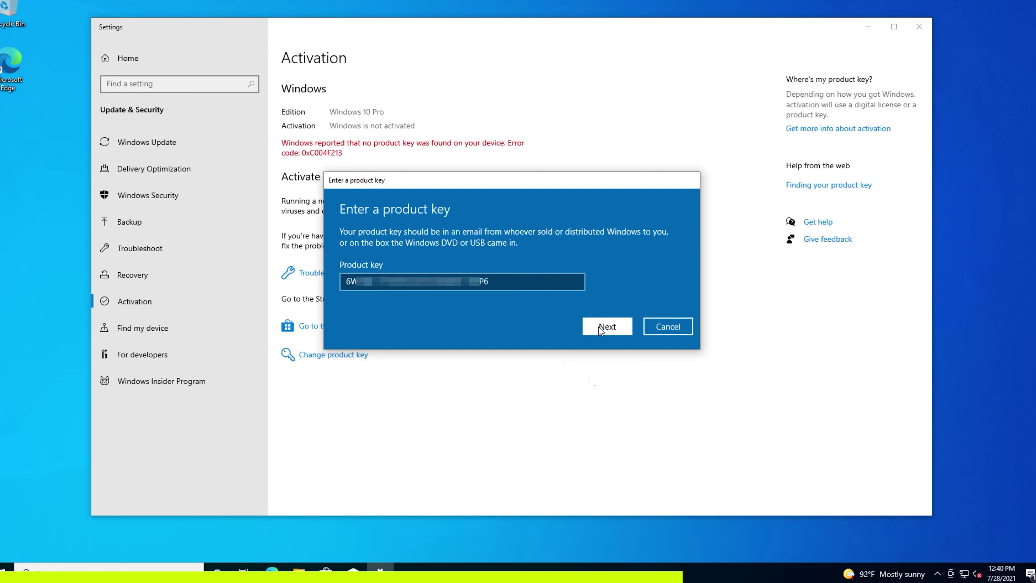
click(602, 298)
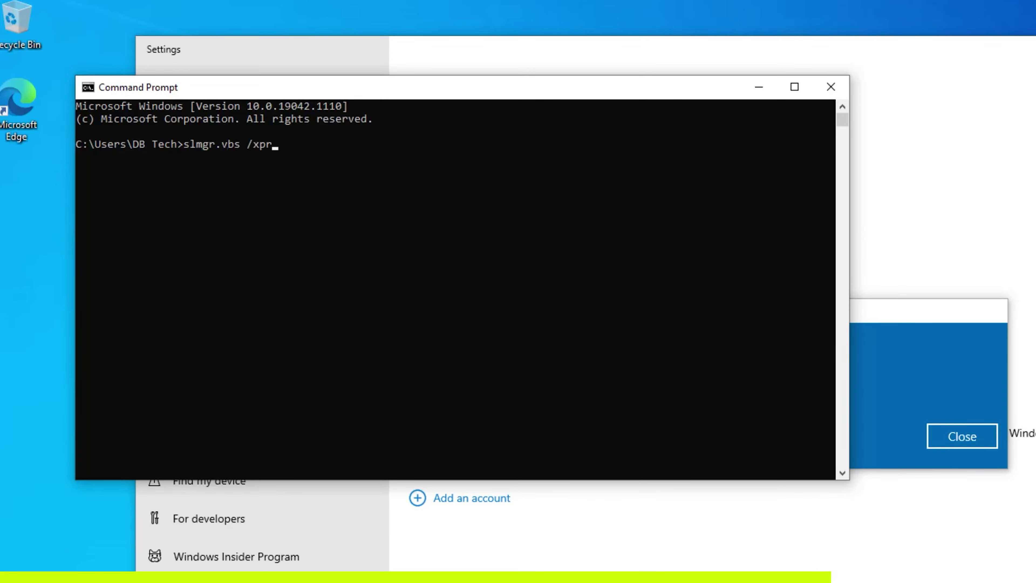
key(Return)
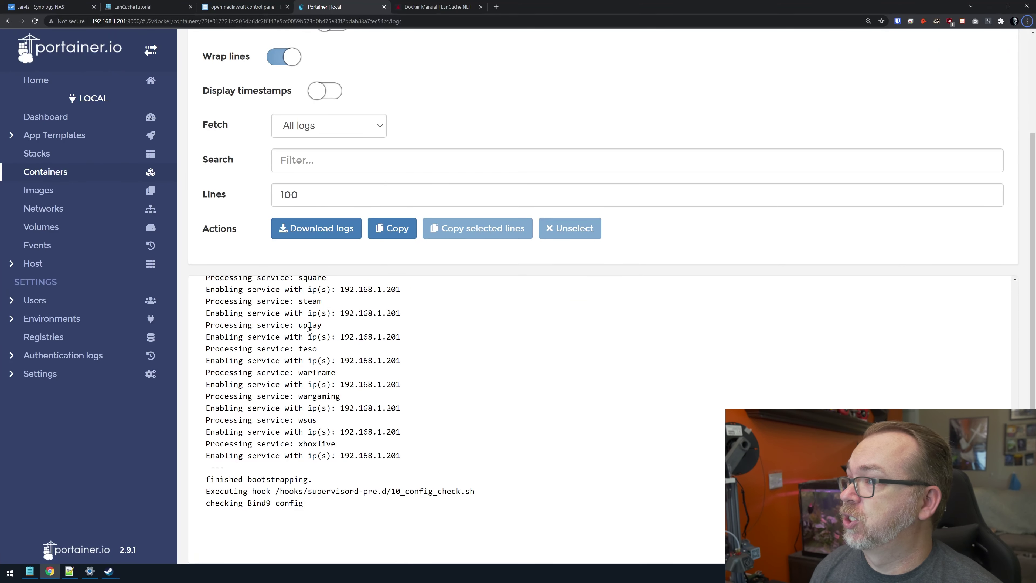
Scroll the DNS container log up to the Bootstrapping Lancache-DNS header lines.
scroll(309, 330, up, 1)
scroll(314, 324, up, 1)
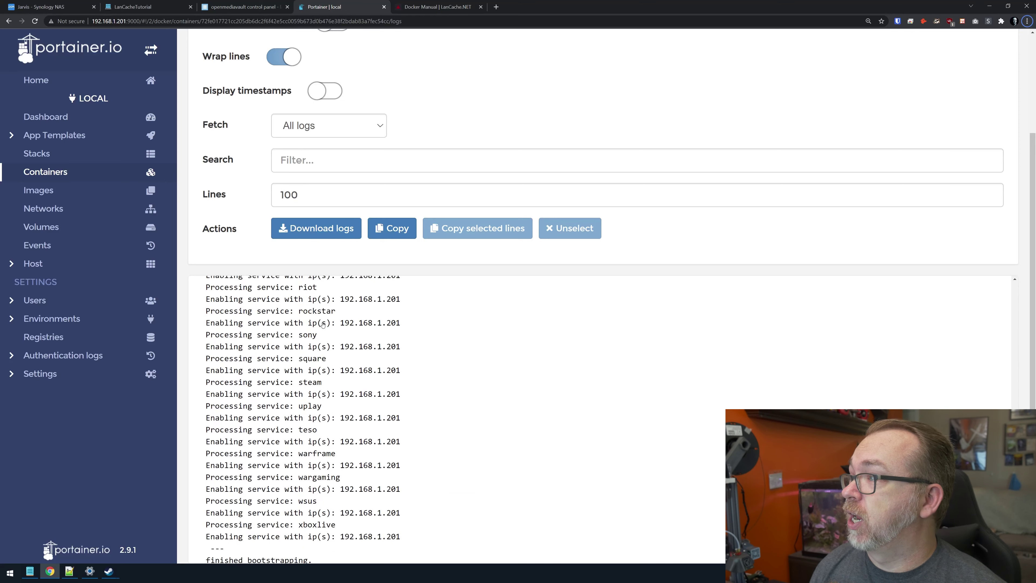
scroll(323, 324, up, 1)
scroll(343, 334, up, 1)
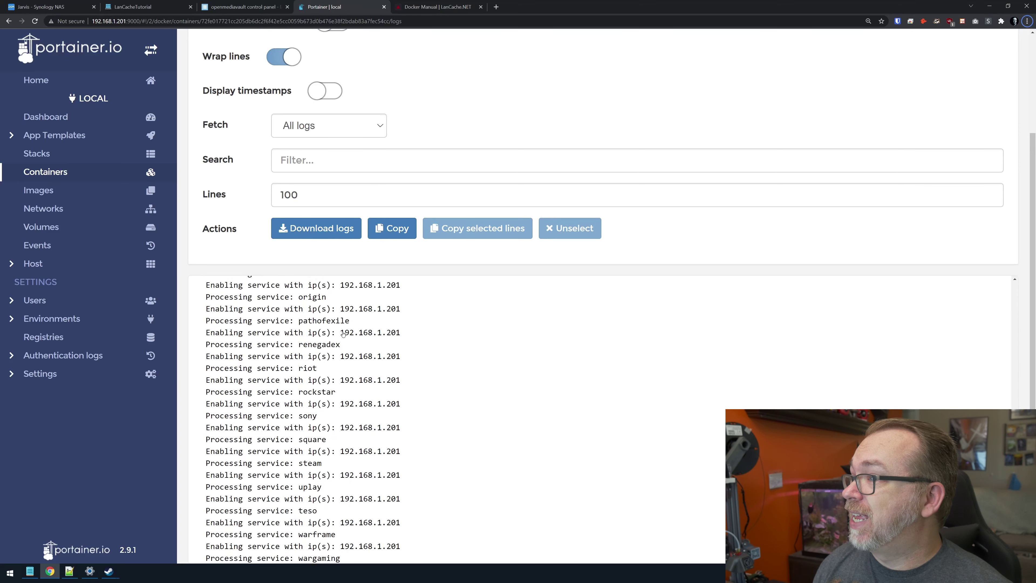
scroll(340, 337, up, 1)
scroll(341, 348, up, 2)
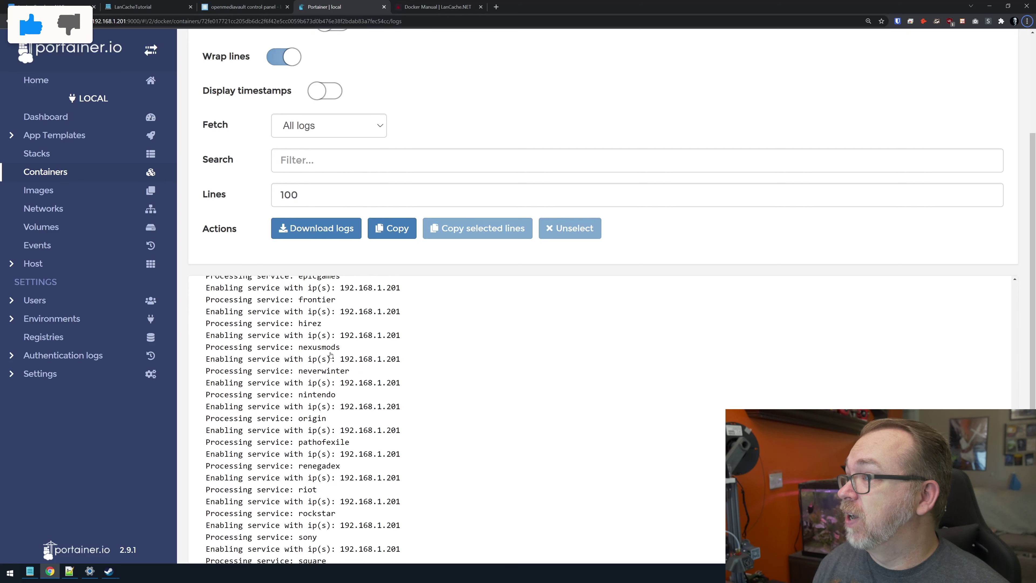
scroll(333, 343, up, 1)
scroll(334, 307, up, 1)
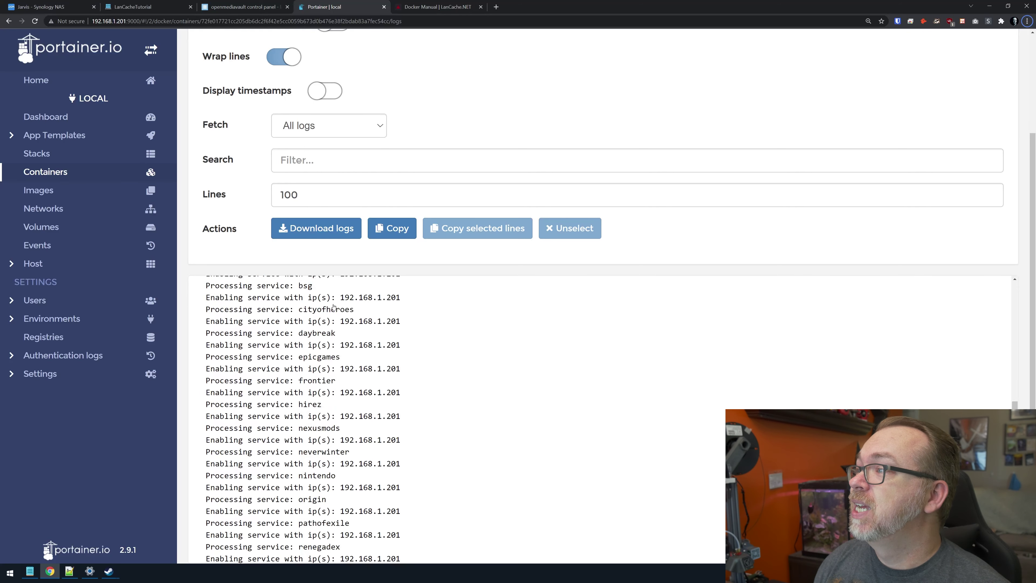
scroll(327, 308, up, 2)
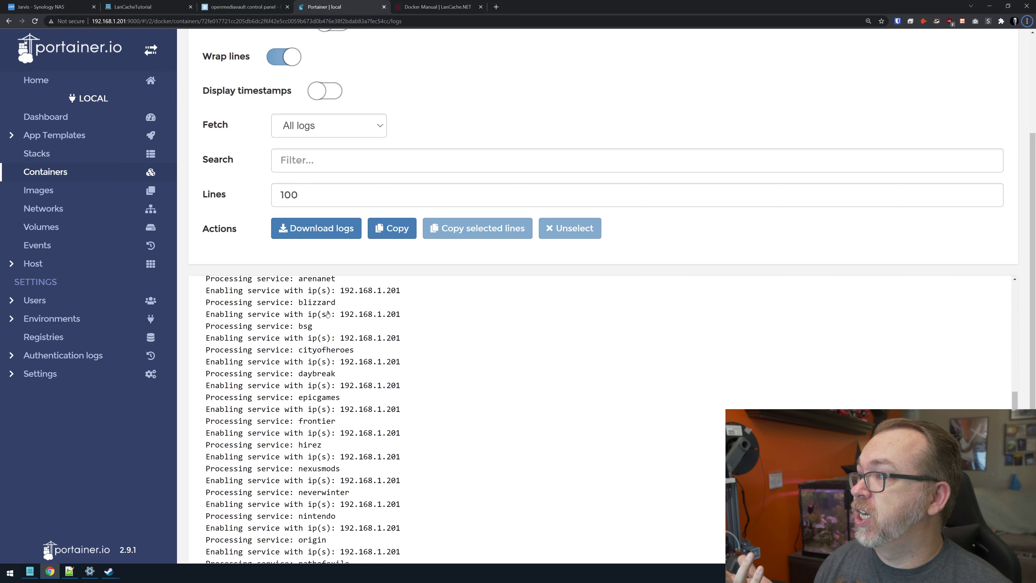
scroll(333, 344, up, 1)
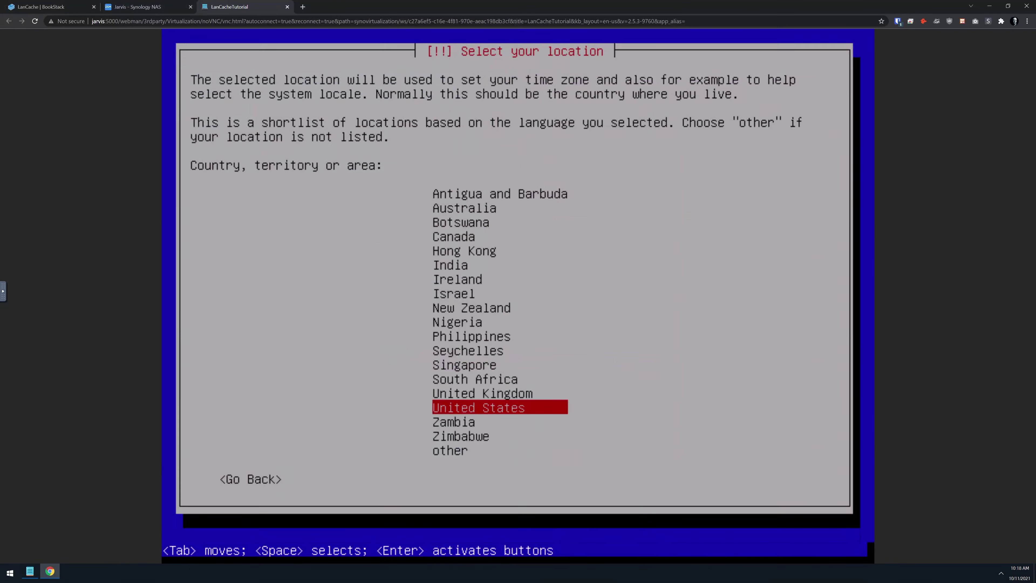
Pick United States, hostname lancachetutorial, the US Debian mirror, and install GRUB to /dev/sda.
key(Return)
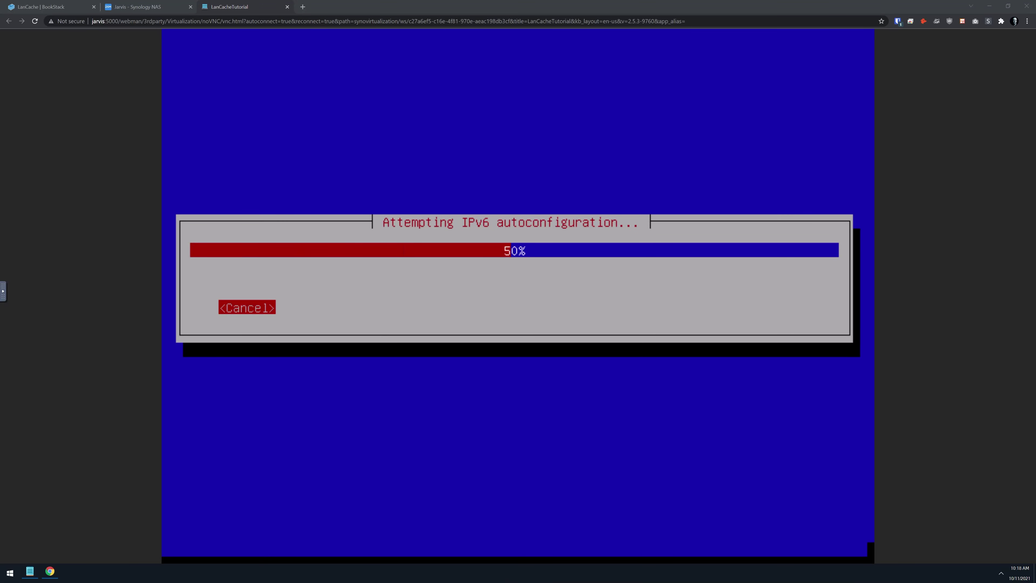
text(lancachetutorial)
key(Return)
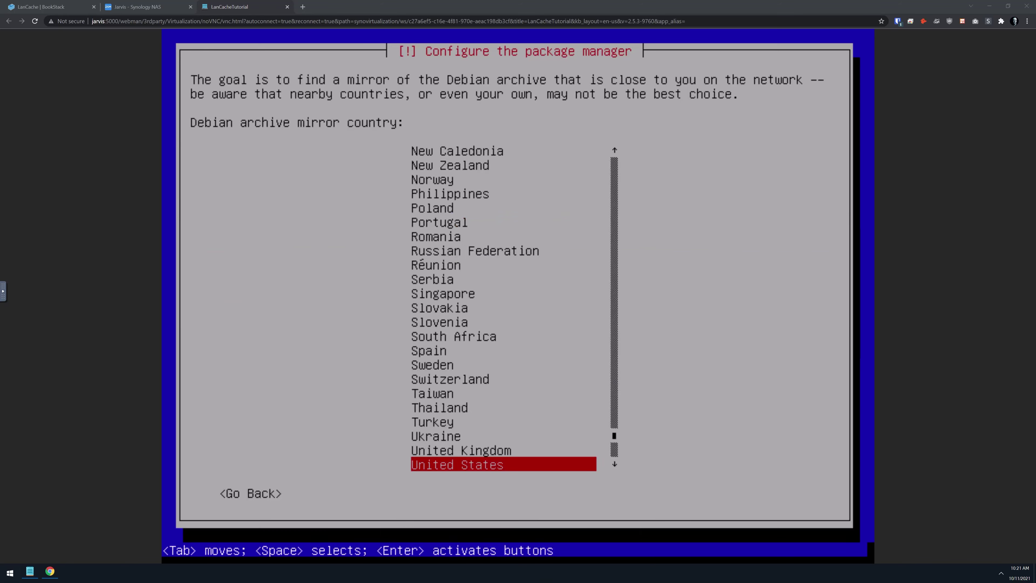
key(Return)
key(Return)
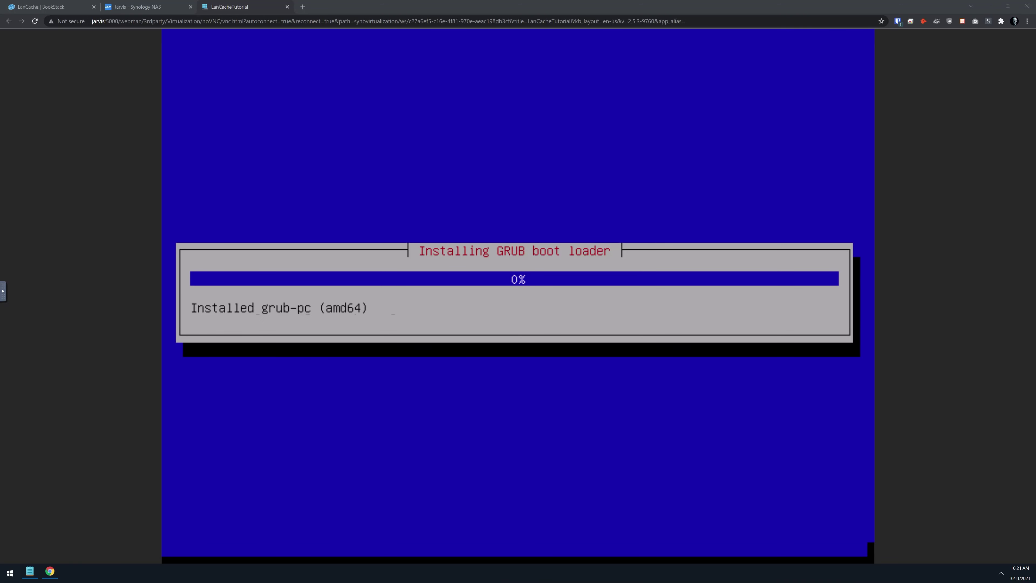
key(Down)
key(Return)
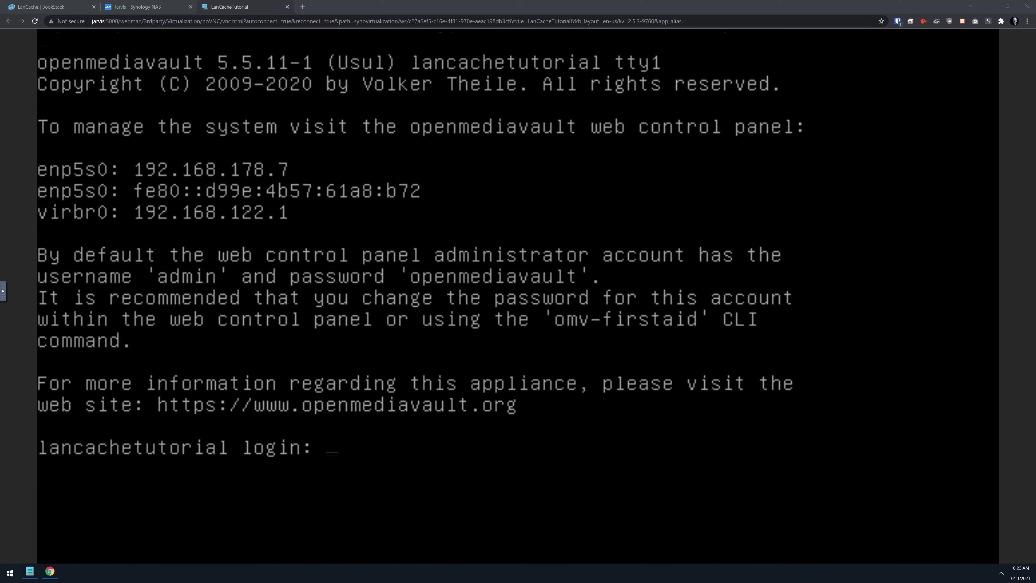
Log in as root on the console and run ip addr show to find 192.168.1.201.
text(root)
key(Return)
text(password)
key(Return)
text(i)
key(ctrl+l)
text(p addr show -4)
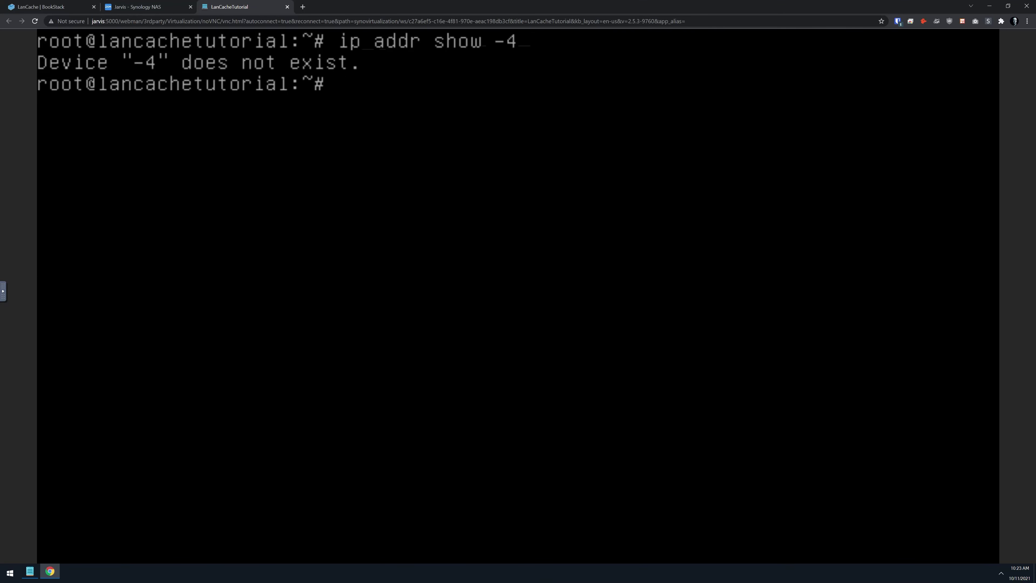
text(ip addr show)
key(Return)
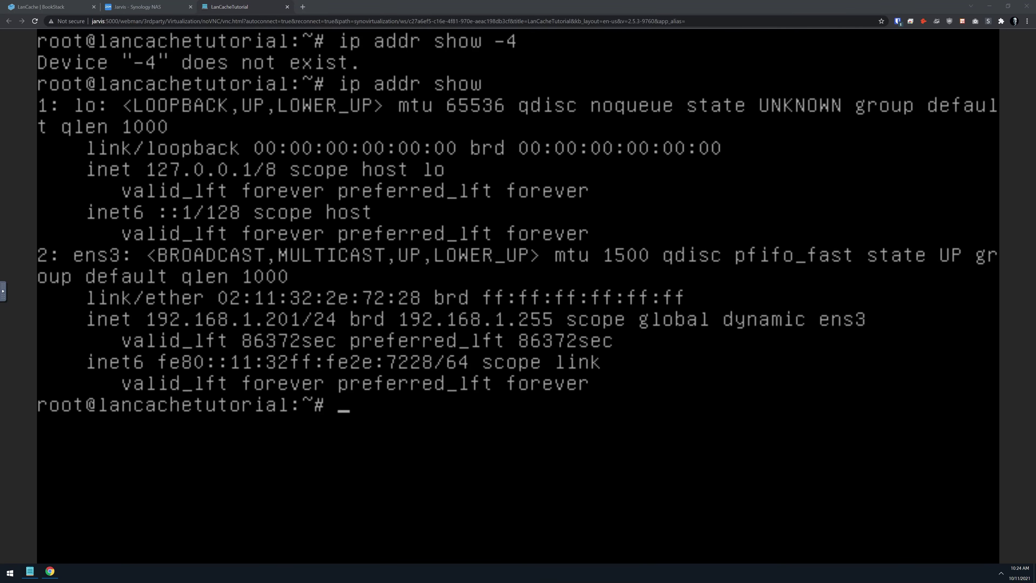
click(146, 6)
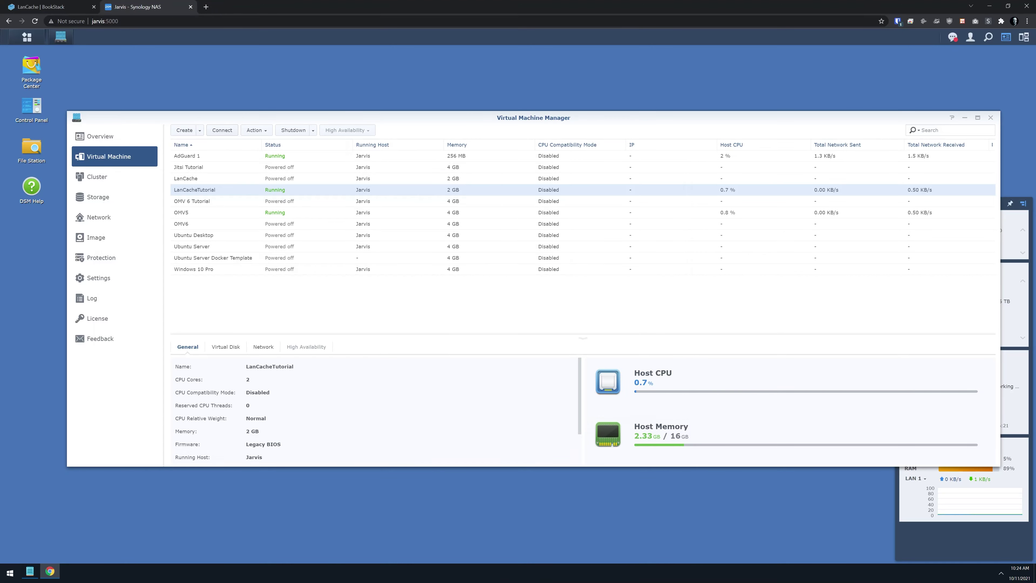
text(ssh root@192.168.1.201)
key(Return)
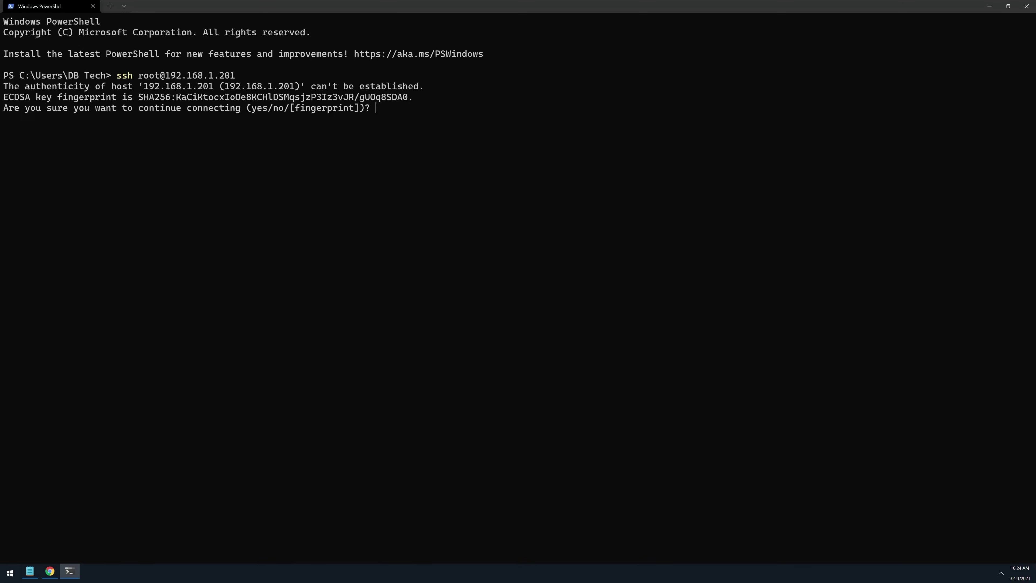
text(yes)
key(Return)
key(Return)
right_click(479, 169)
key(Return)
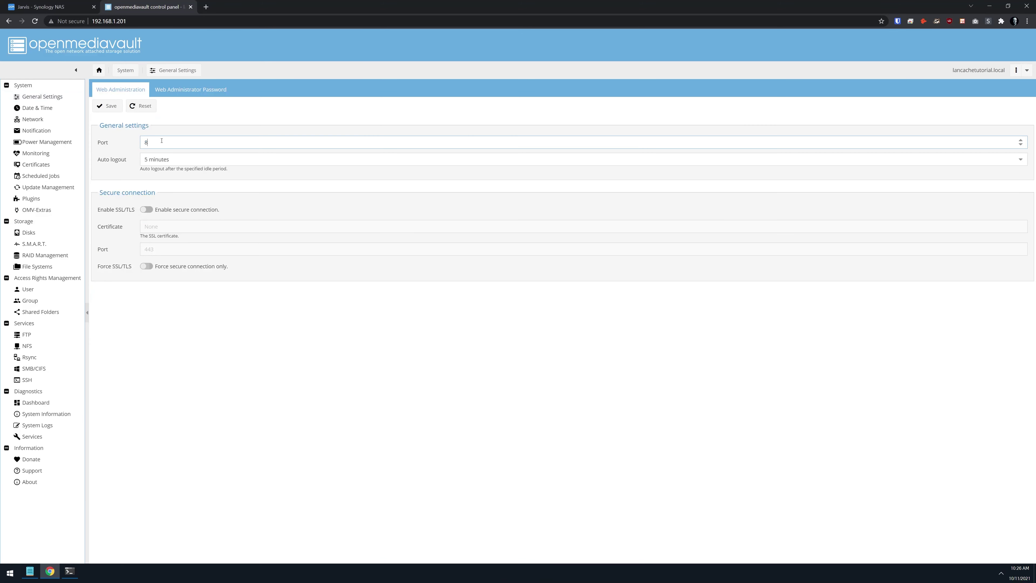
Save a new web administrator password, reopen the control panel, and launch Portainer from OMV-Extras.
click(191, 111)
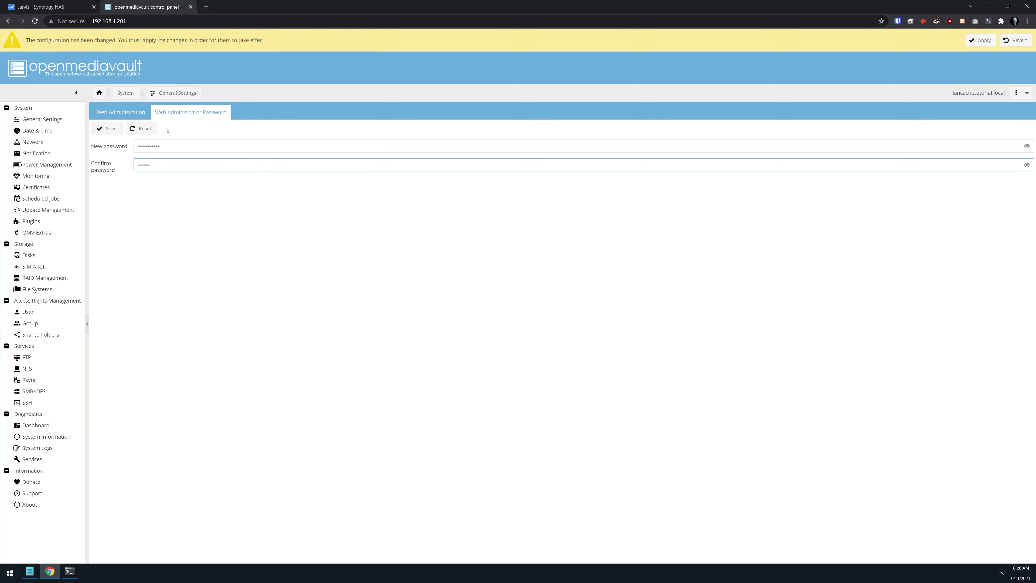
key(Return)
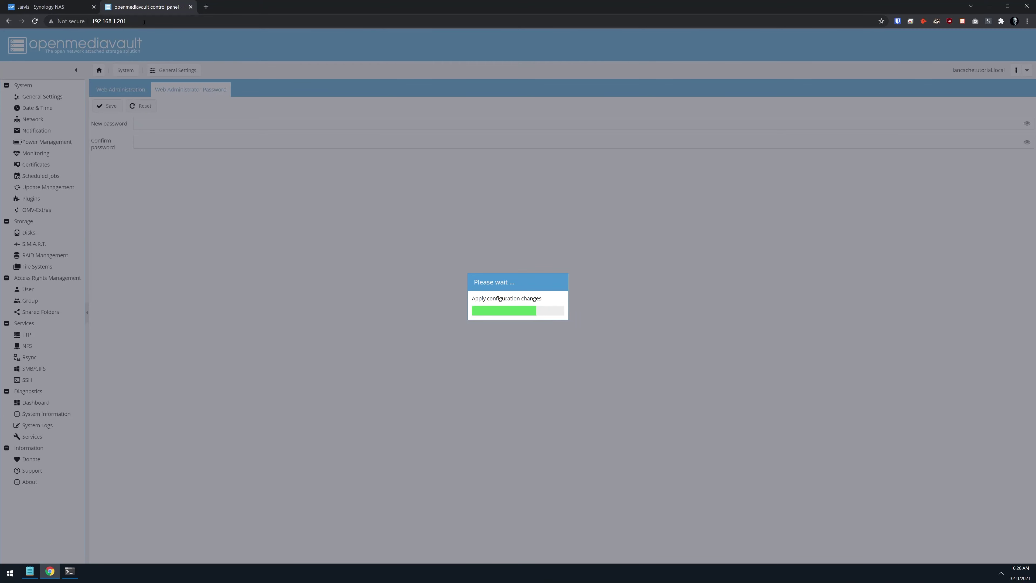
click(144, 22)
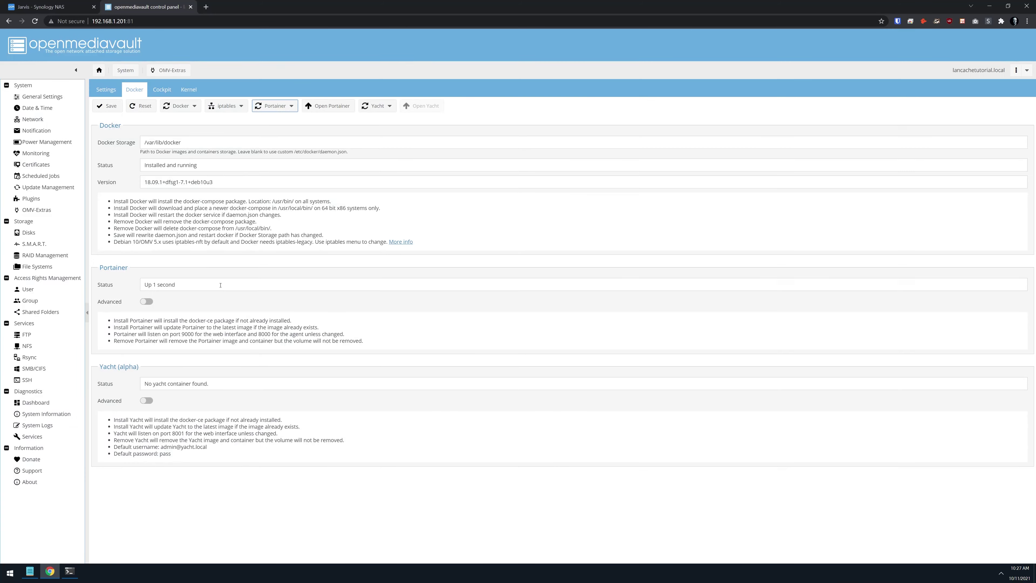
click(328, 106)
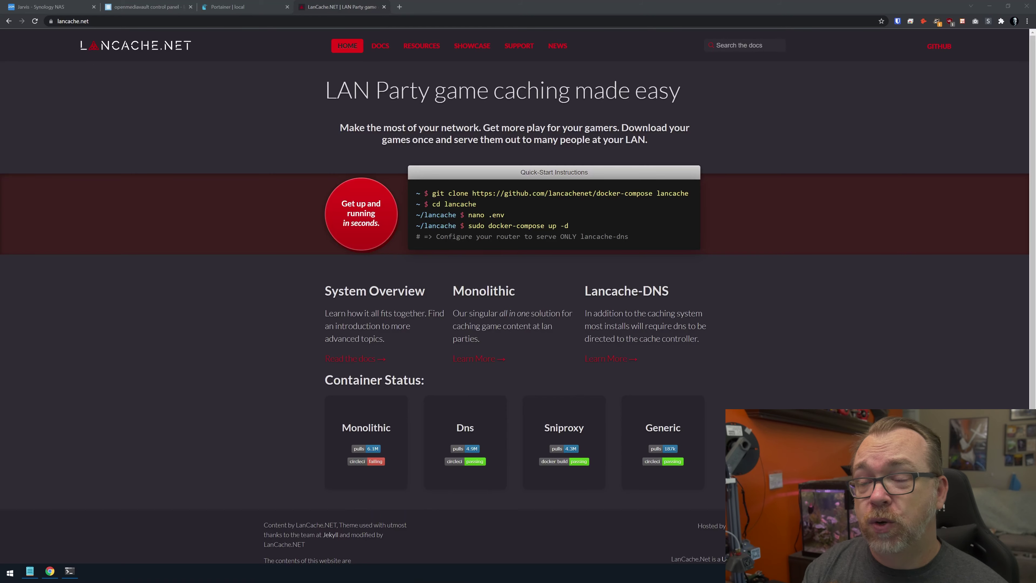
Return to the Docker Manual page and select its terminal snippet of startup commands.
key(alt+Left)
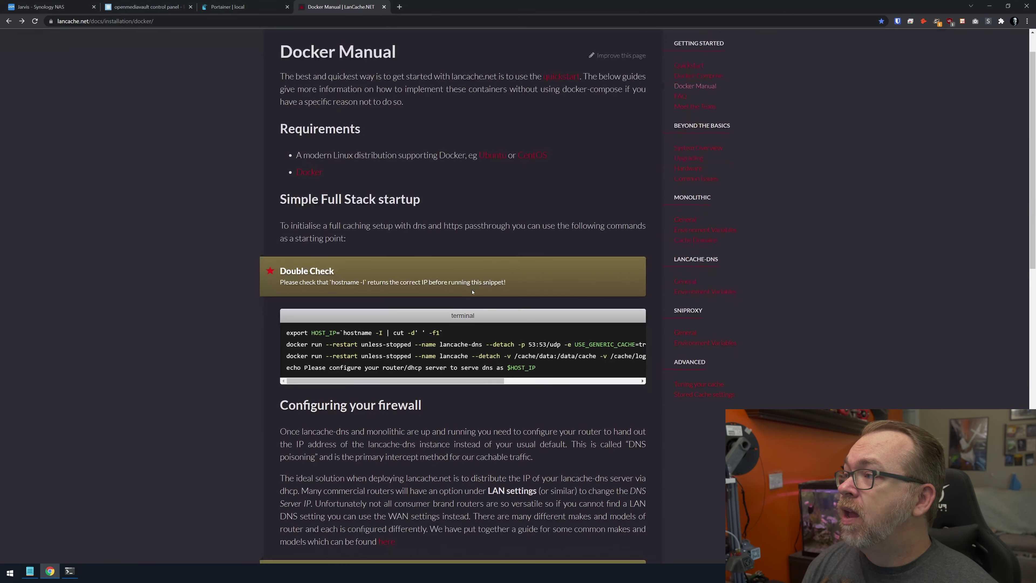
scroll(473, 291, down, 2)
scroll(474, 266, up, 4)
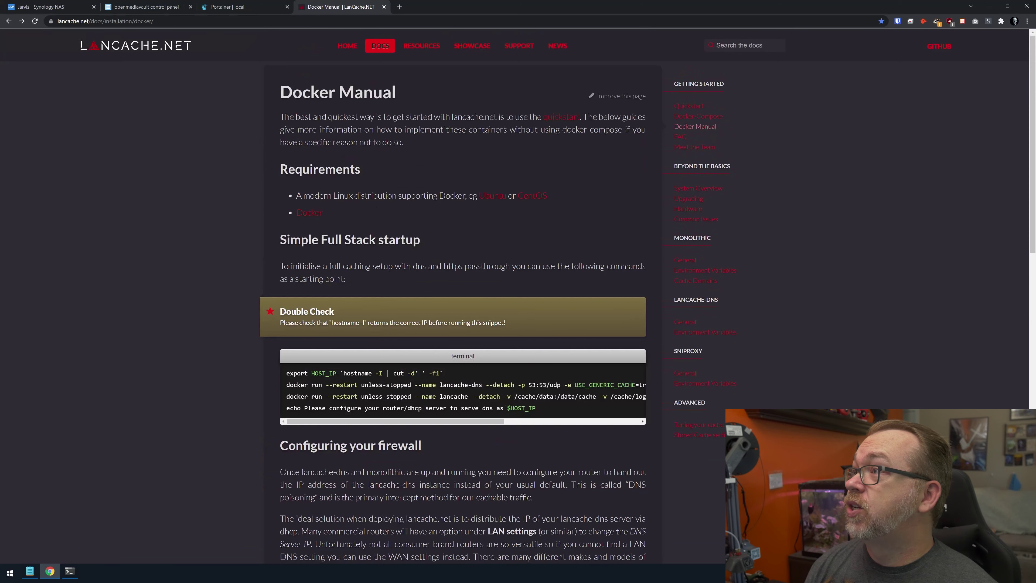
scroll(375, 259, down, 4)
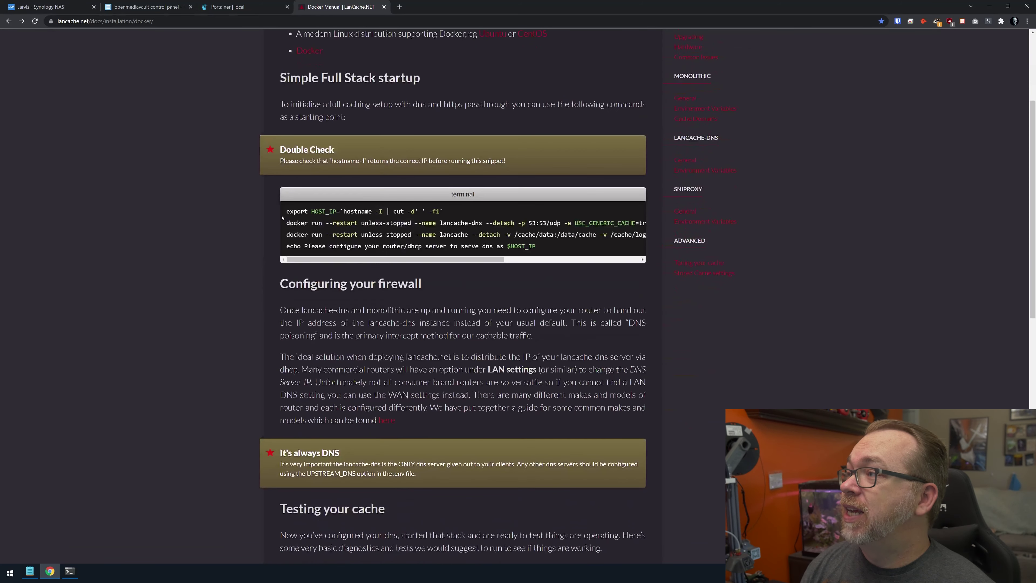
drag(287, 211, 549, 248)
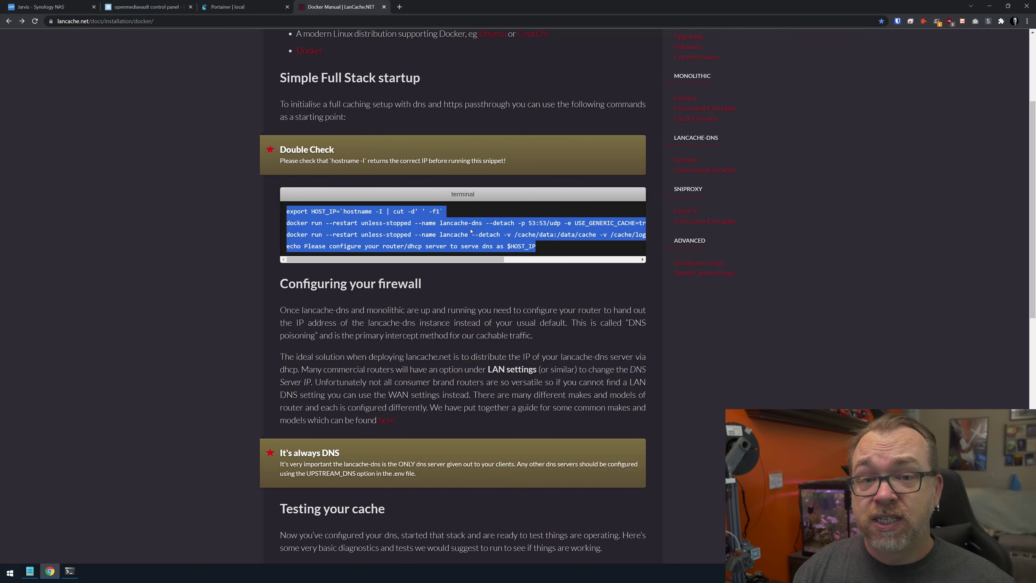
key(alt+Tab)
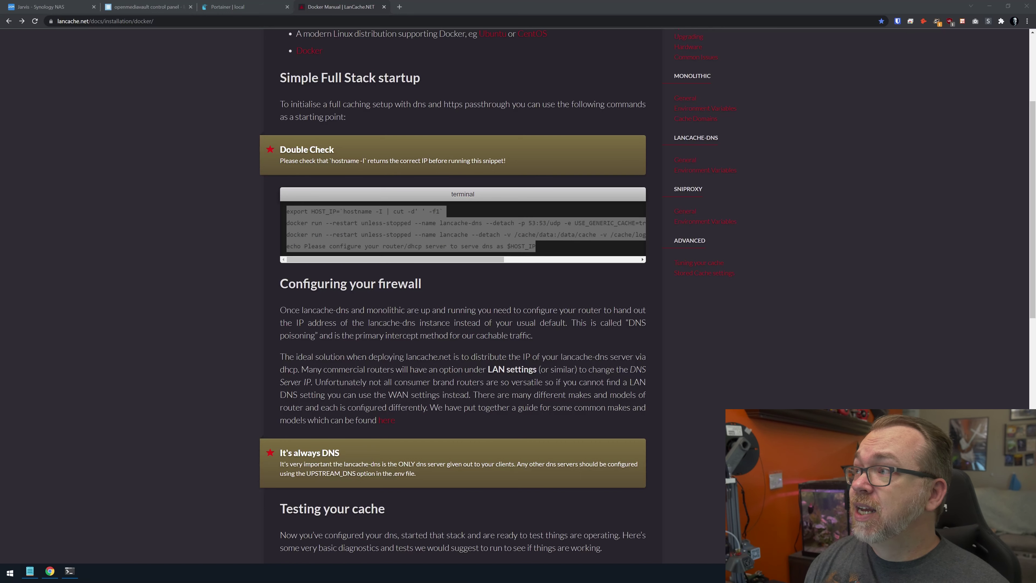
key(alt+Tab)
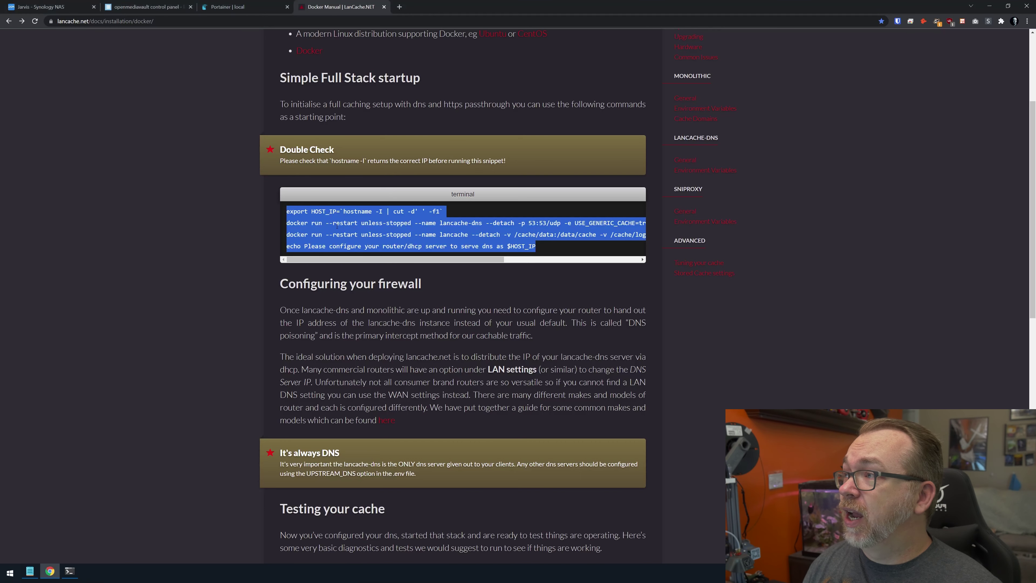
click(326, 232)
mouse_move(333, 223)
mouse_down()
mouse_move(645, 236)
mouse_move(339, 234)
mouse_up()
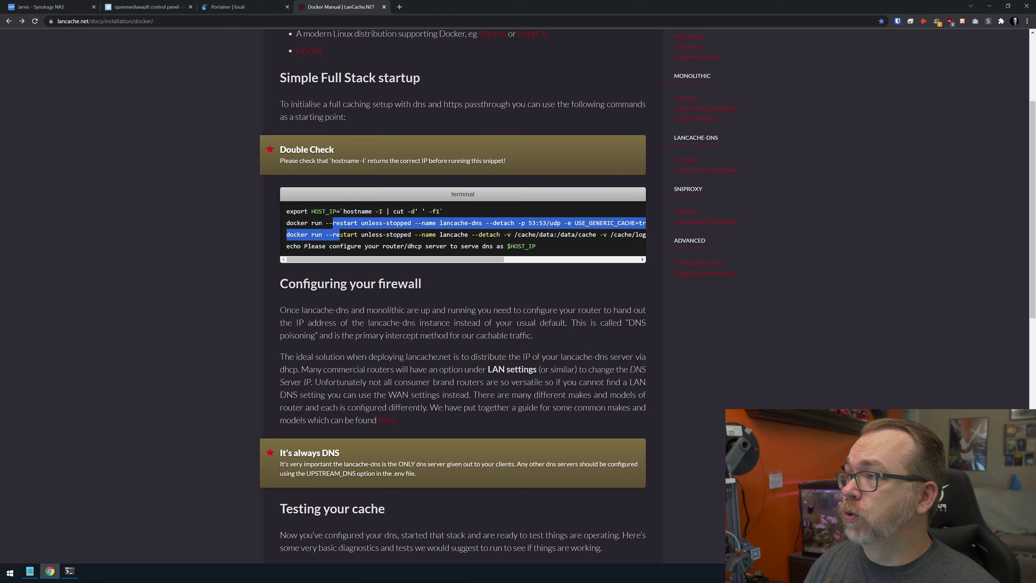
key(alt+Tab)
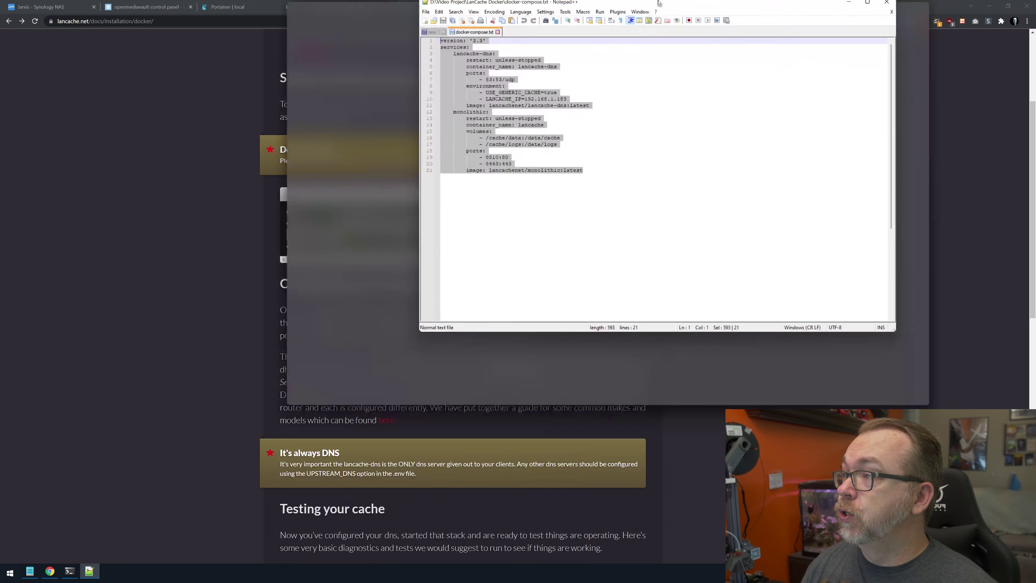
Show docker-compose.txt maximized in Notepad++ and highlight the lancache occurrences for review.
click(643, 21)
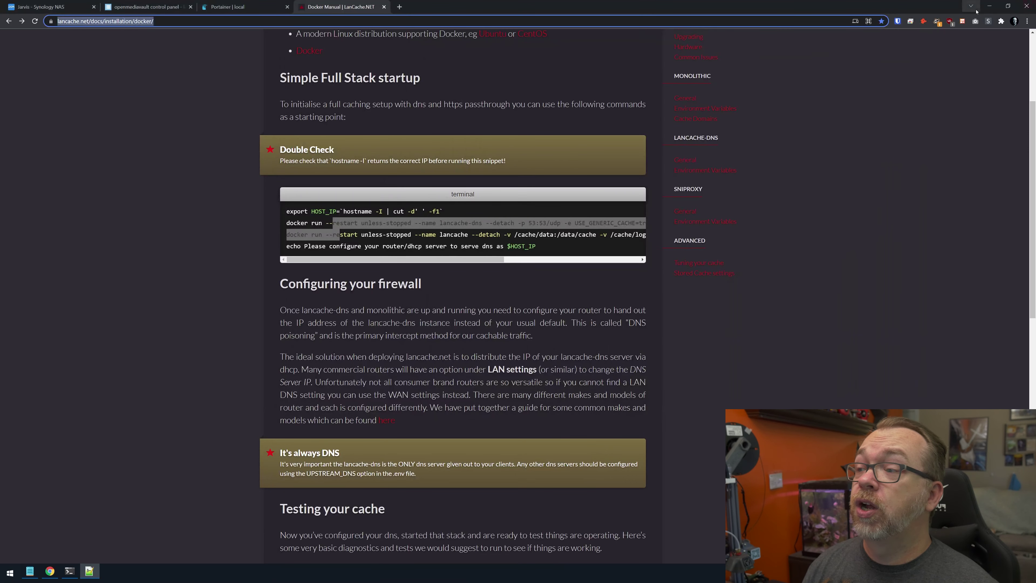
click(90, 572)
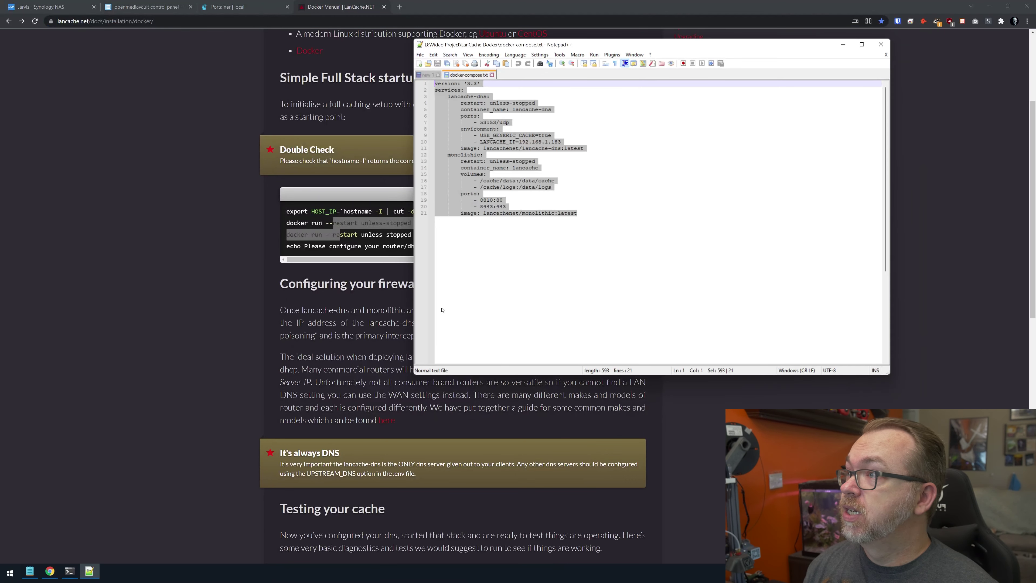
click(861, 44)
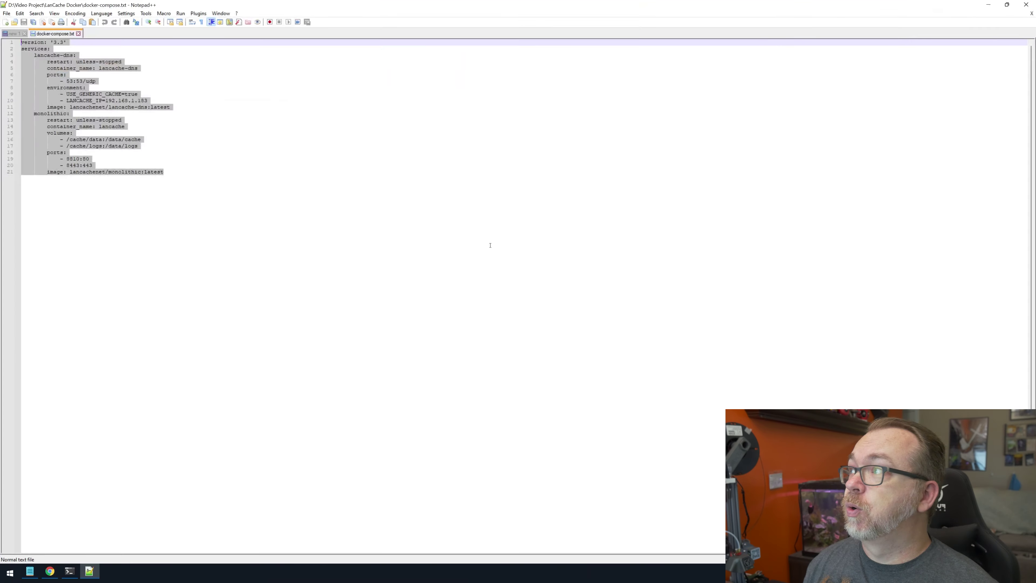
scroll(490, 245, up, 5)
scroll(491, 245, up, 1)
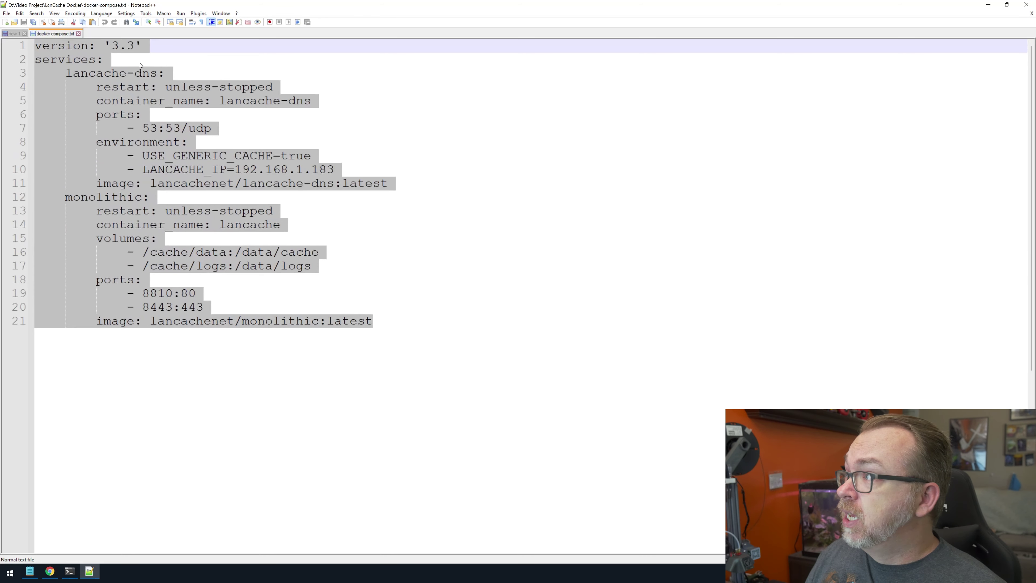
click(71, 74)
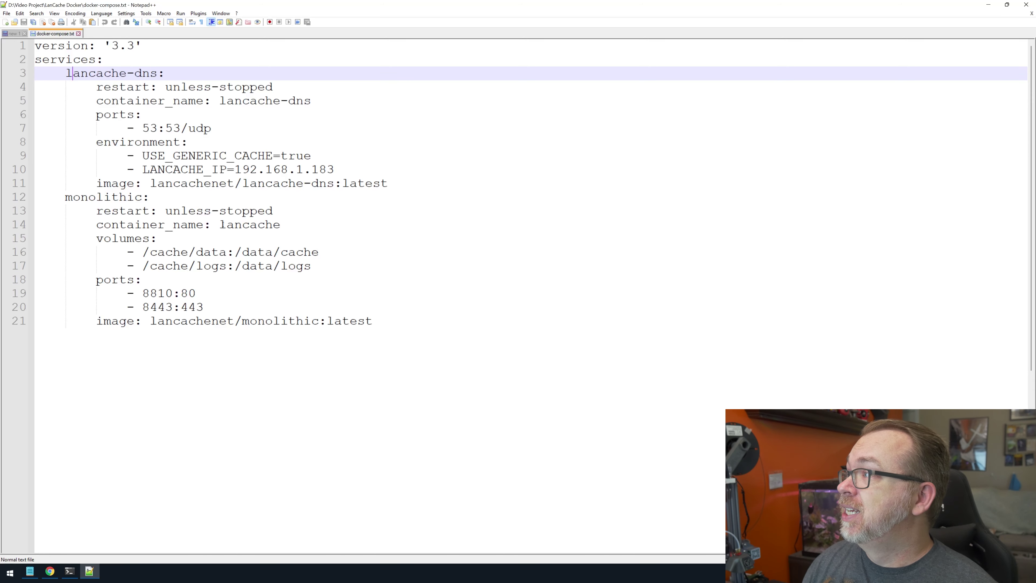
double_click(250, 224)
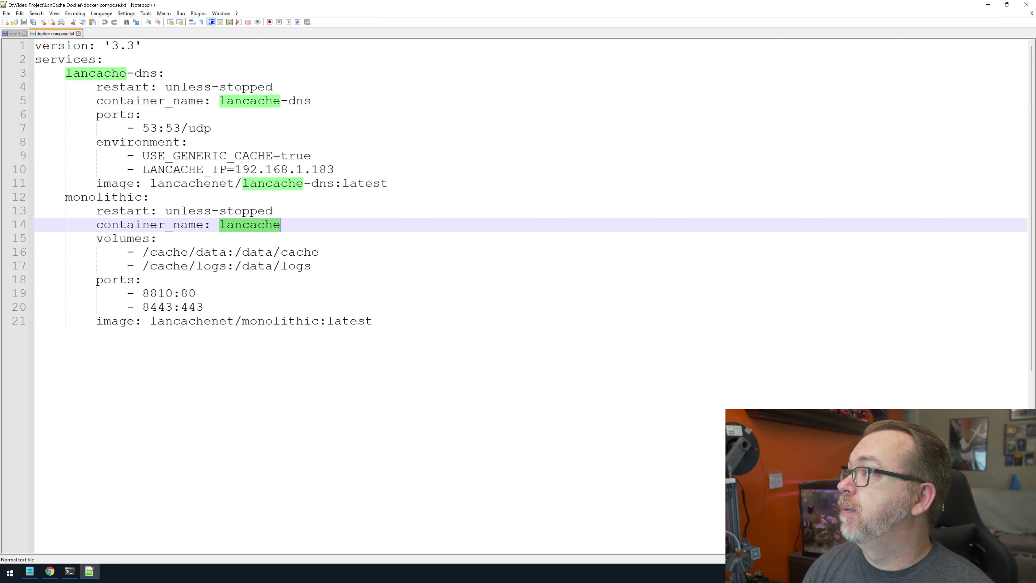
click(142, 155)
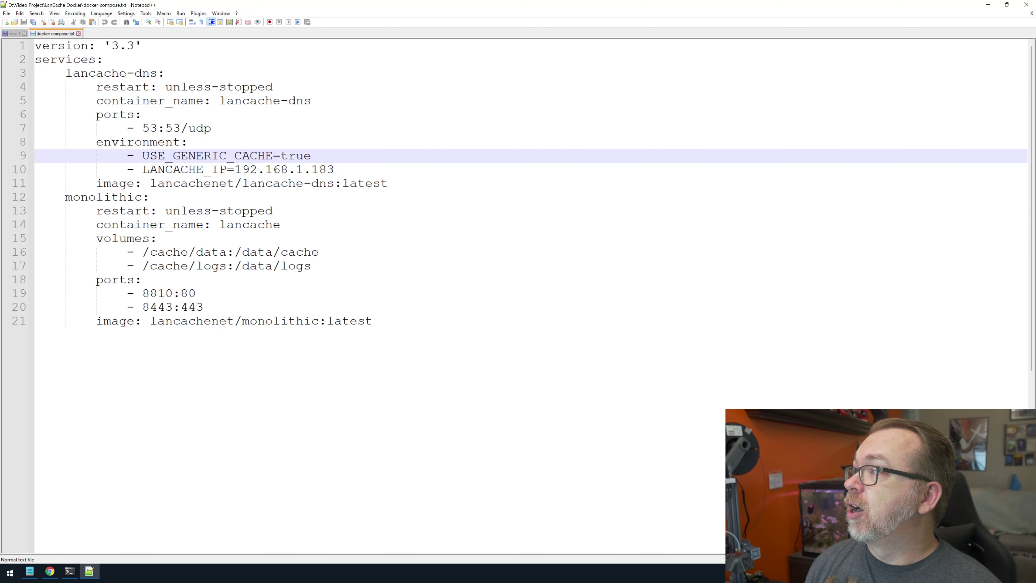
Replace 183 with 201 on line 10 so LANCACHE_IP reads 192.168.1.201.
double_click(322, 169)
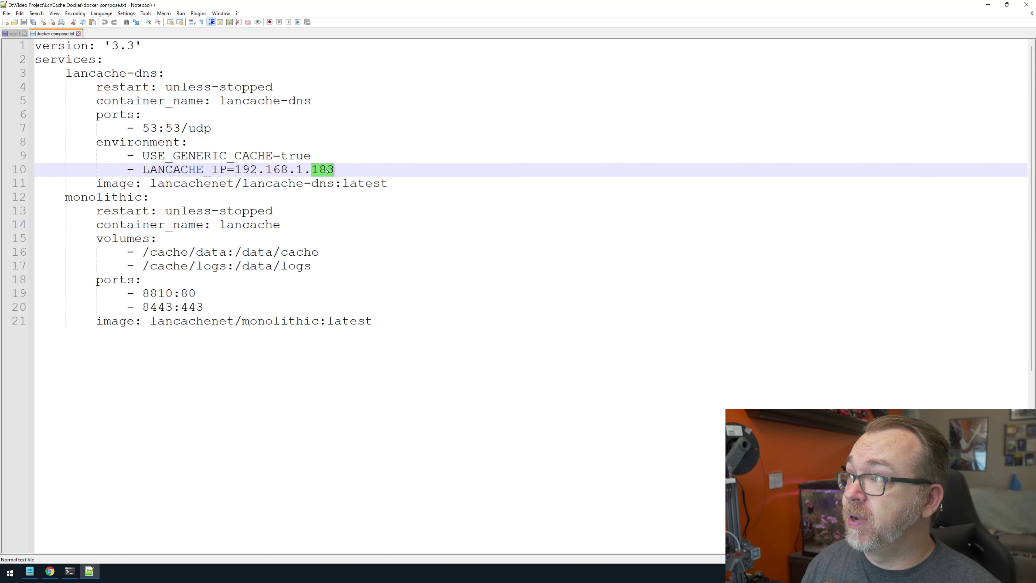
text(201)
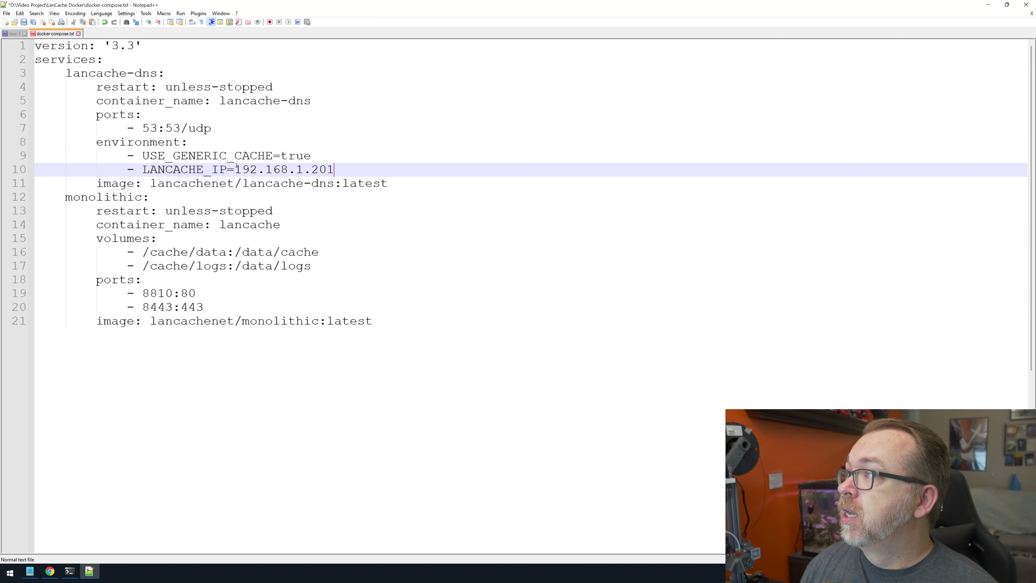
drag(236, 167, 331, 167)
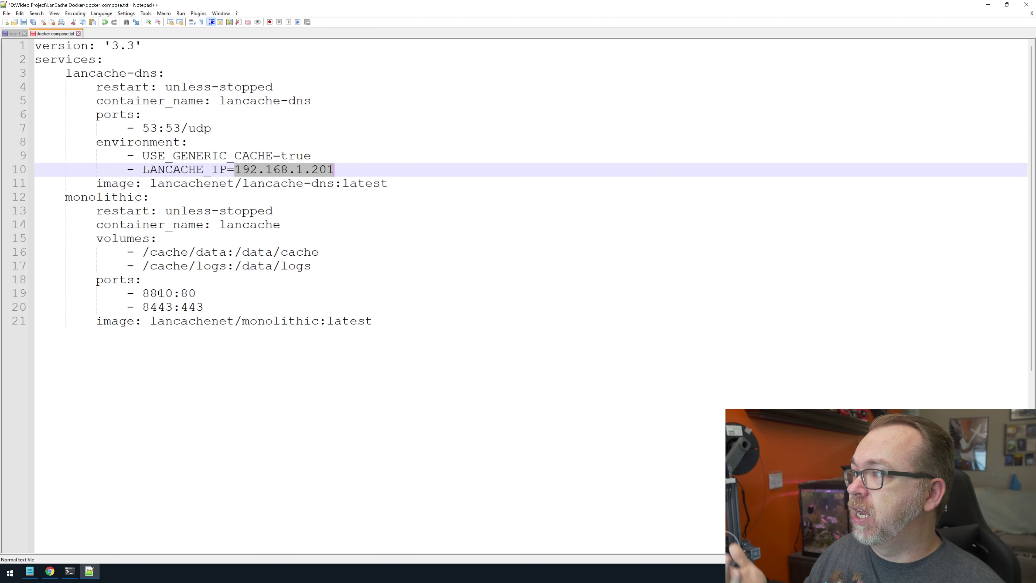
double_click(161, 293)
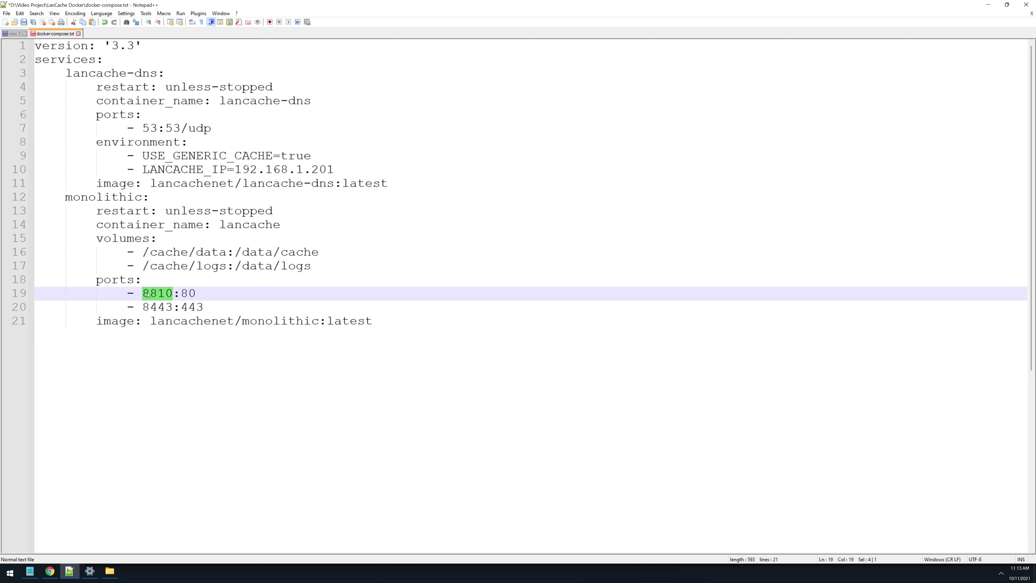
Change the monolithic ports to 80:80 and 443:443 and select the whole compose file.
text(80)
click(150, 307)
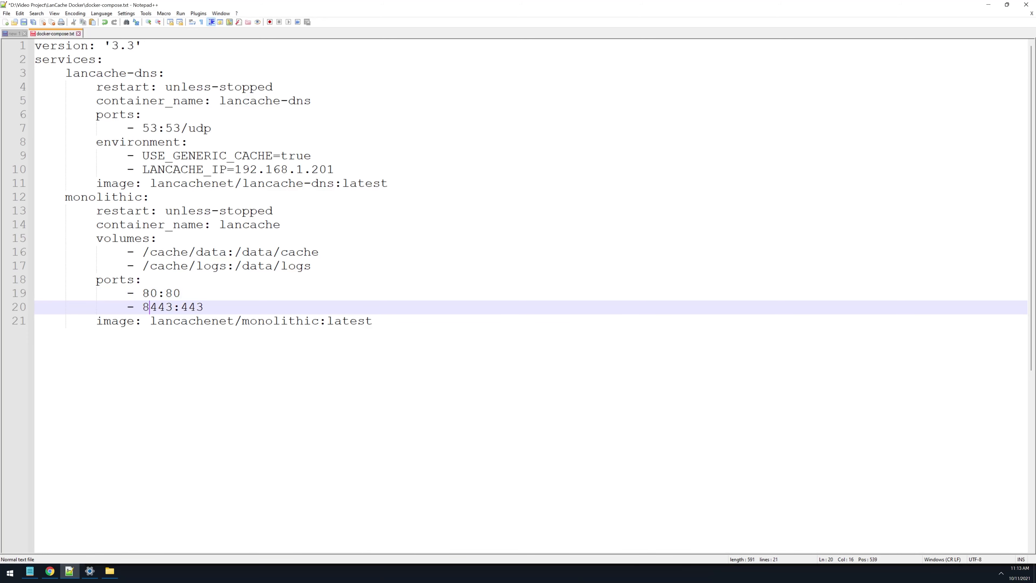
key(BackSpace)
key(ctrl+a)
key(ctrl+c)
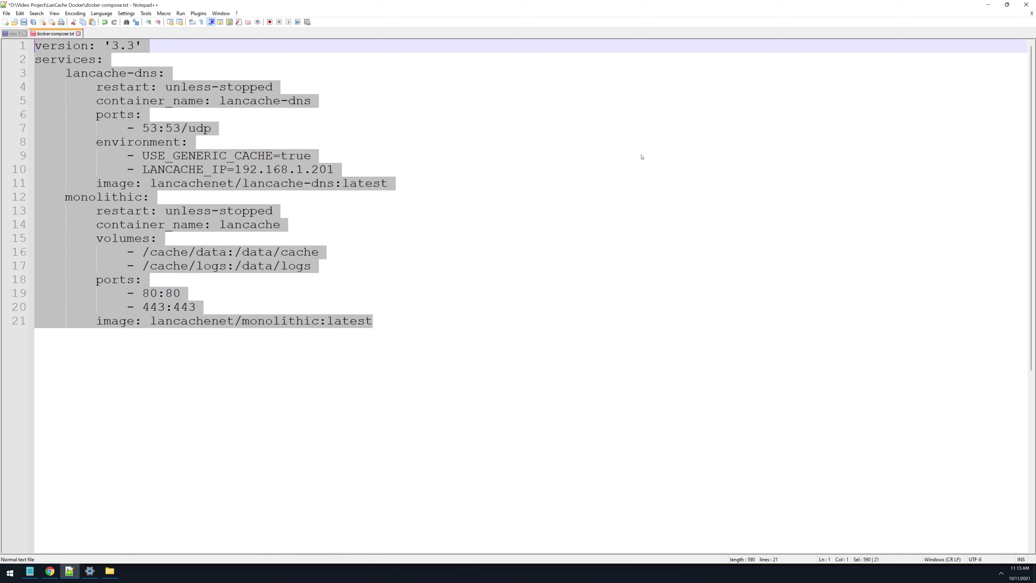
Paste the compose file into Portainer's Create stack web editor.
click(988, 4)
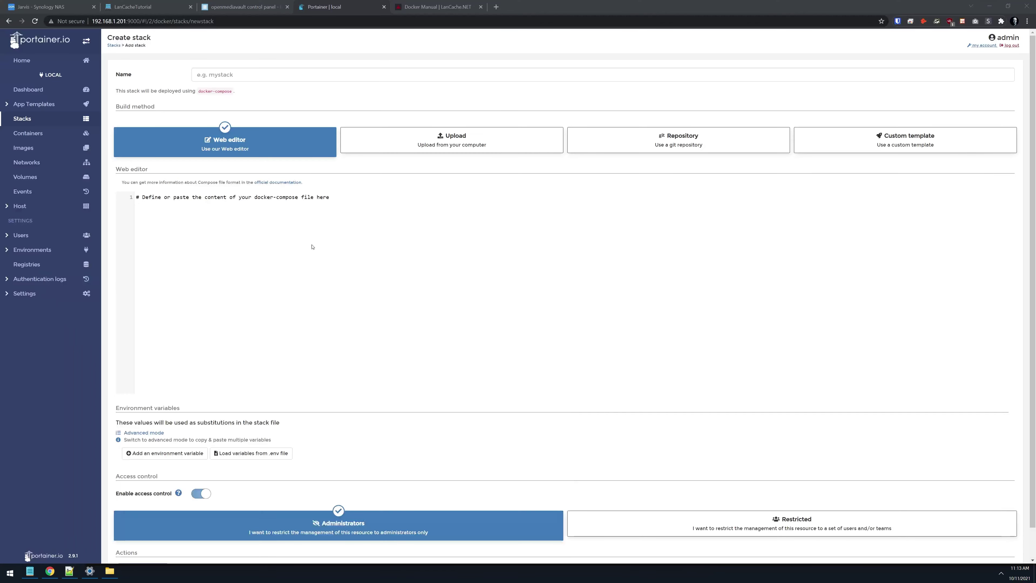
click(313, 246)
key(ctrl+v)
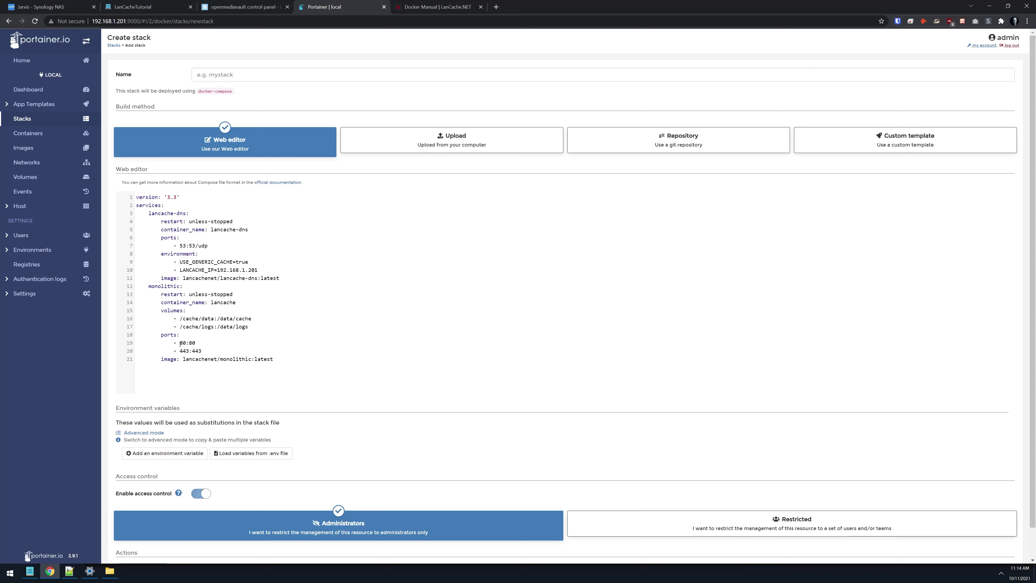
double_click(181, 343)
Log in to the OpenMediaVault control panel as admin with the account password.
click(236, 7)
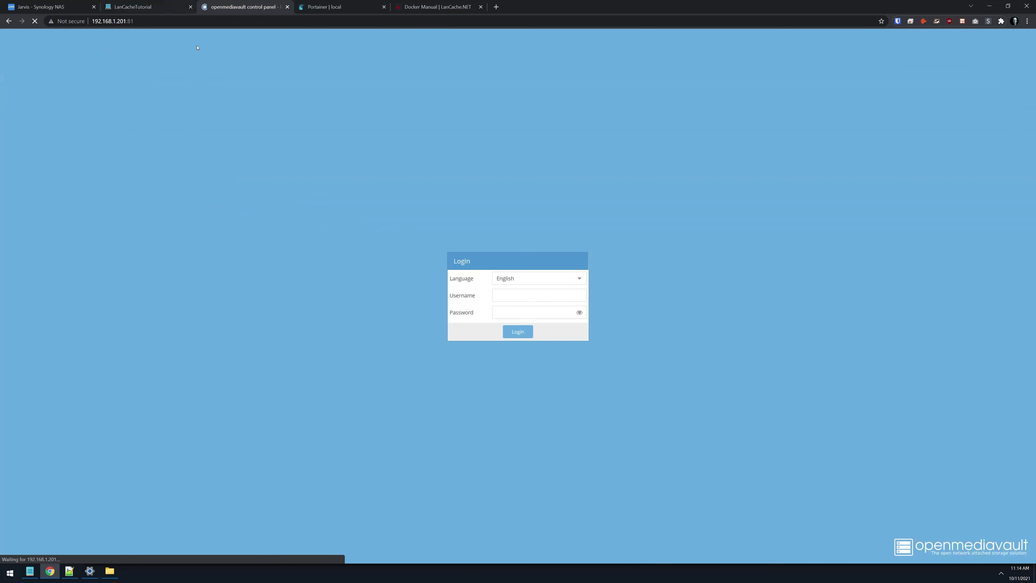
text(admin)
key(Tab)
text(op)
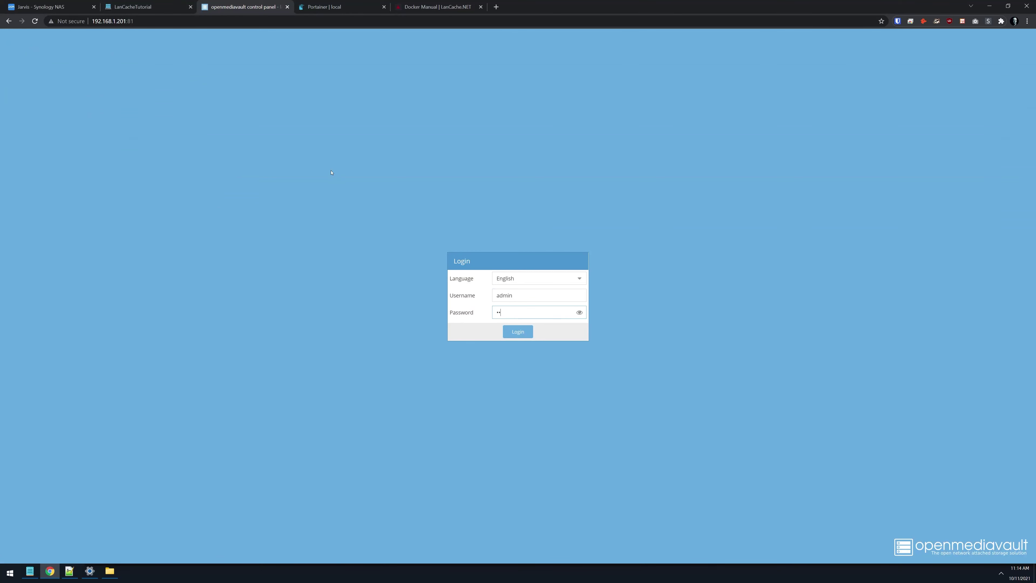
text(enmedia)
key(Return)
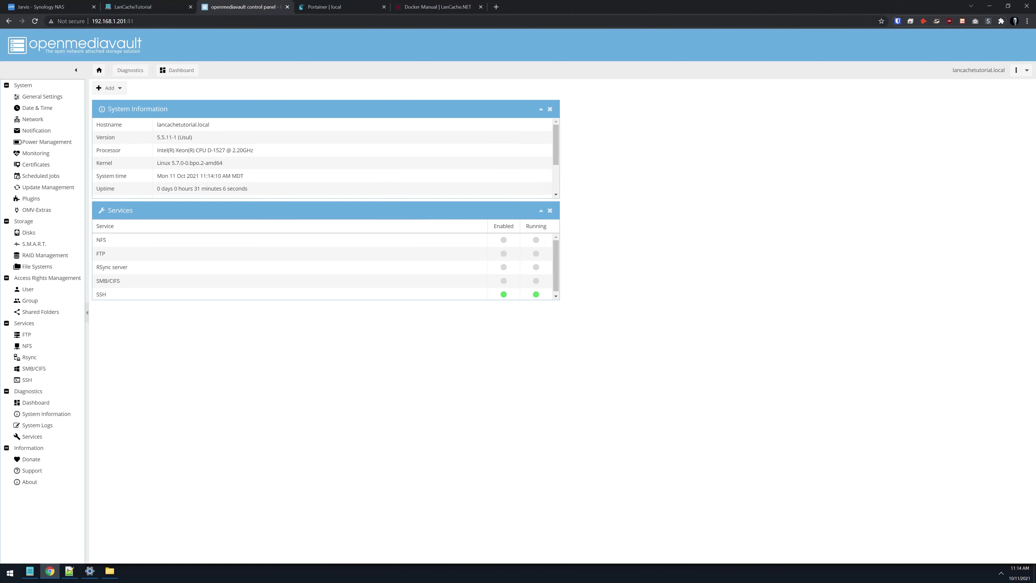
Check in System > General Settings that the web administration port is 81.
click(155, 20)
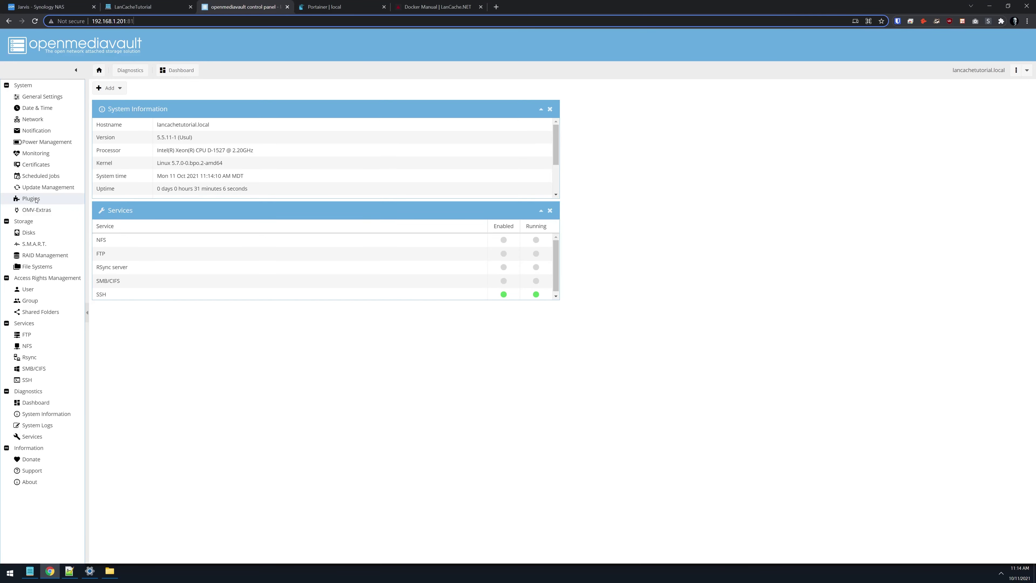
click(41, 95)
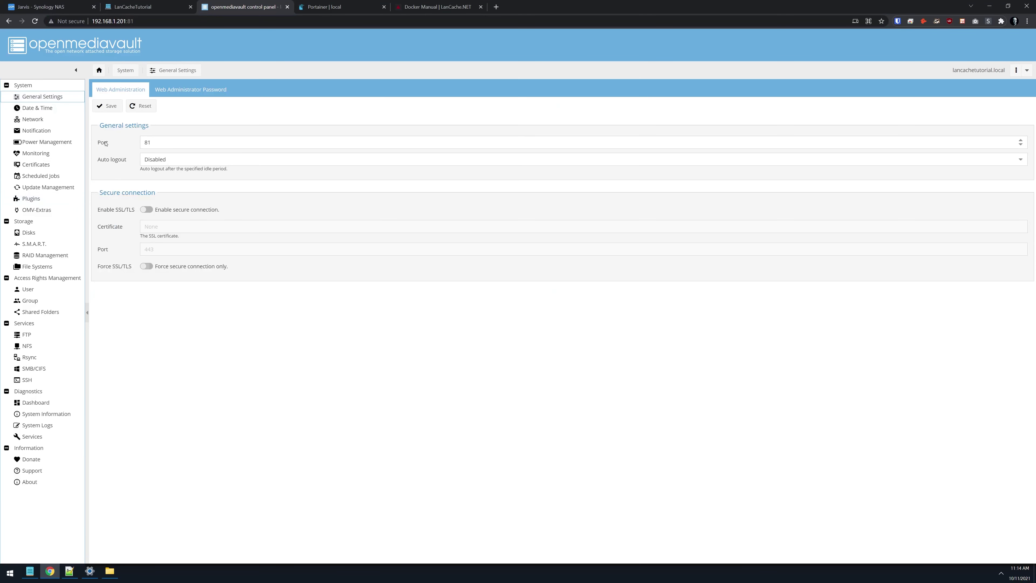
click(152, 141)
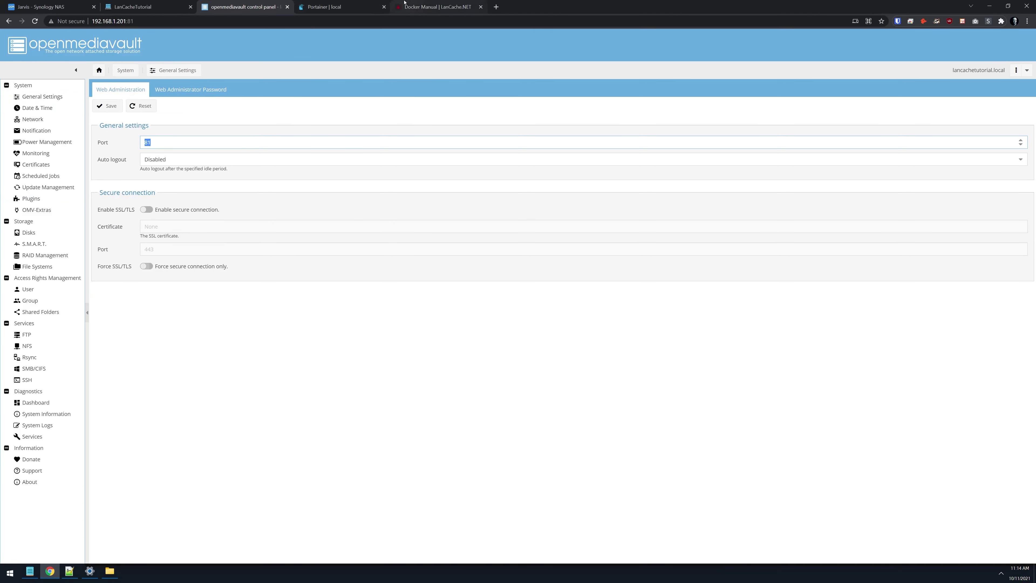
click(349, 3)
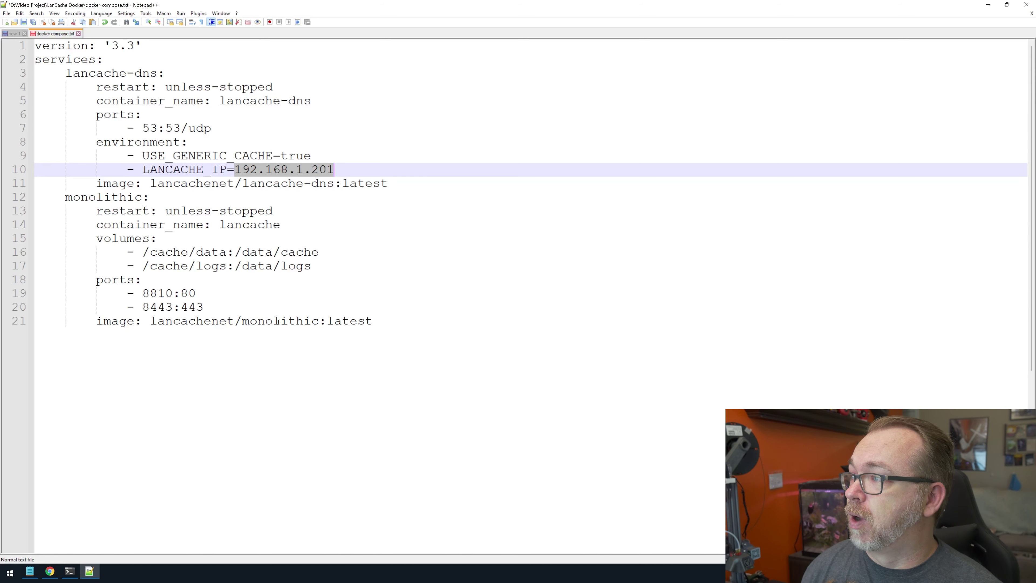
Copy the whole docker-compose.txt contents from Notepad++.
click(331, 319)
key(ctrl+a)
key(ctrl+c)
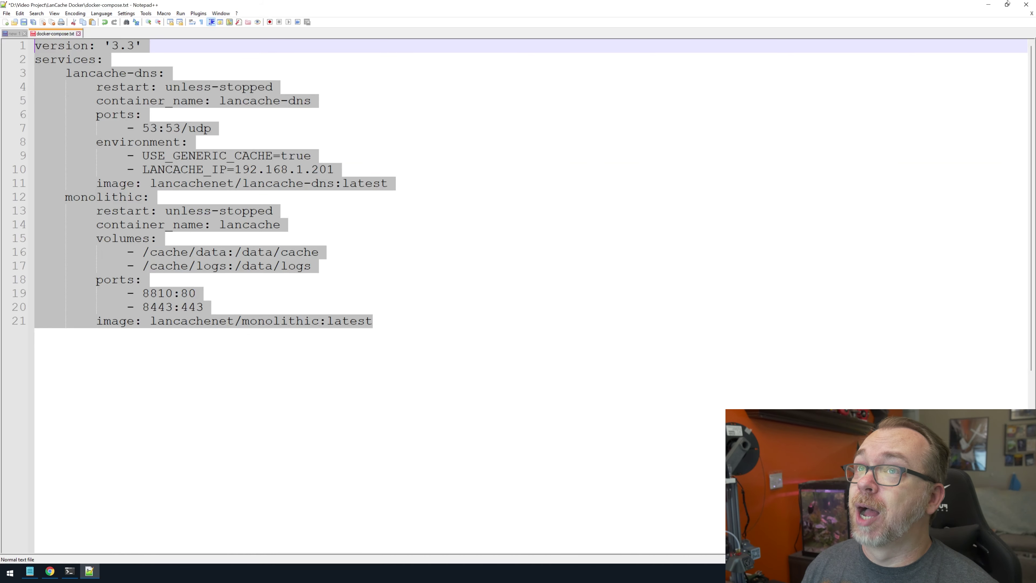
click(988, 5)
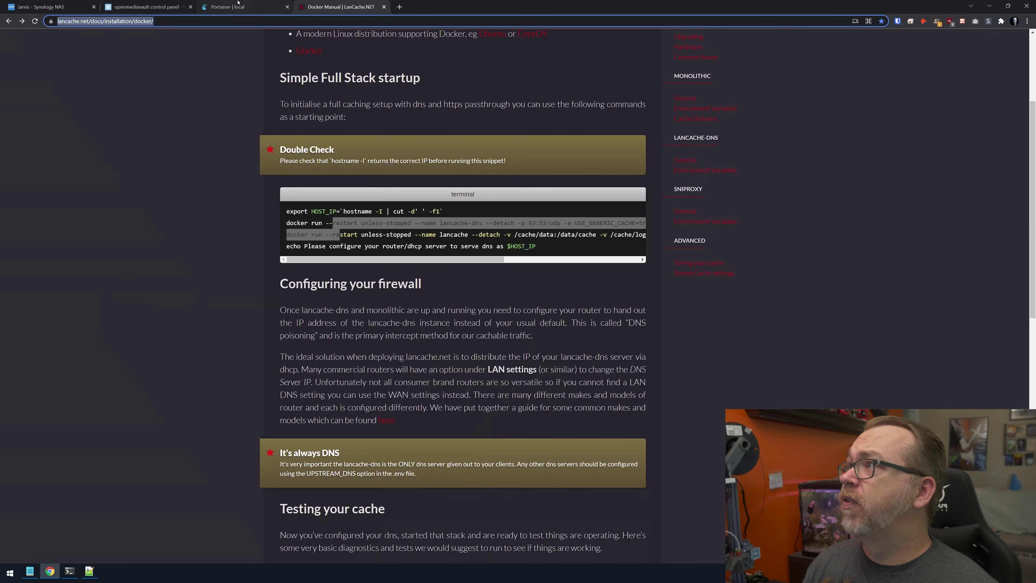
click(228, 7)
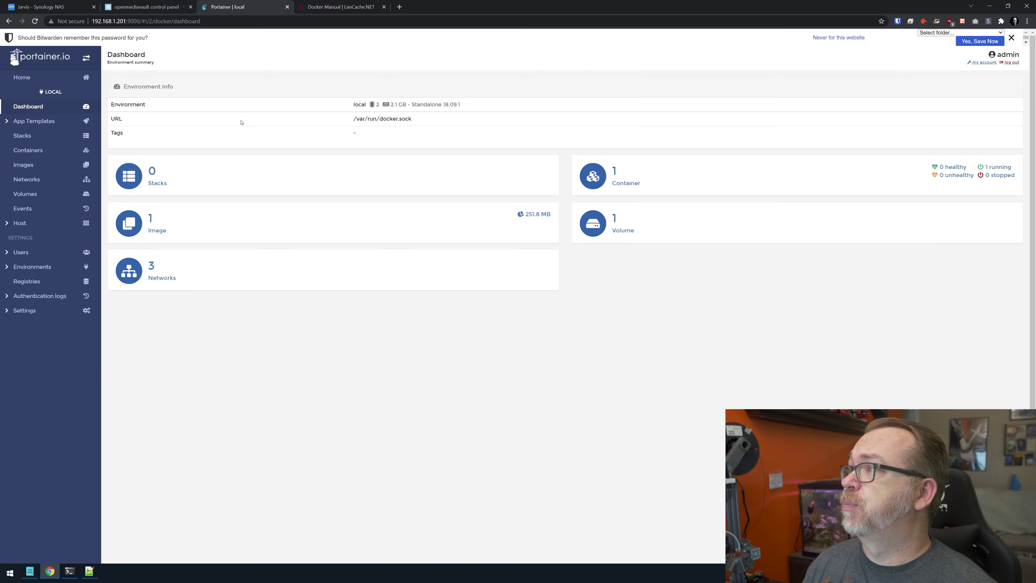
Add a Portainer stack named lancache with the pasted compose file and deploy it.
click(25, 135)
click(172, 106)
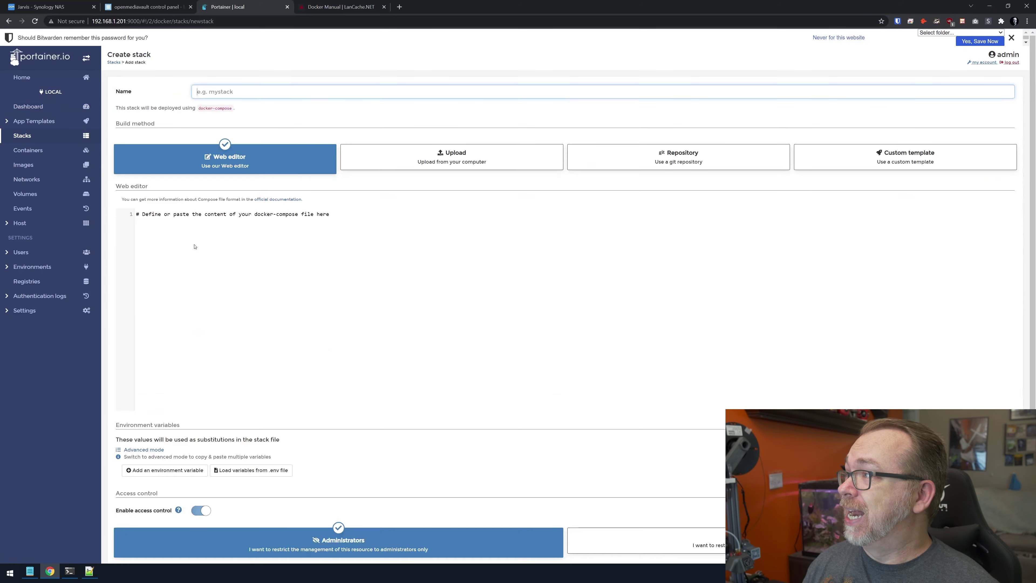
key(ctrl+v)
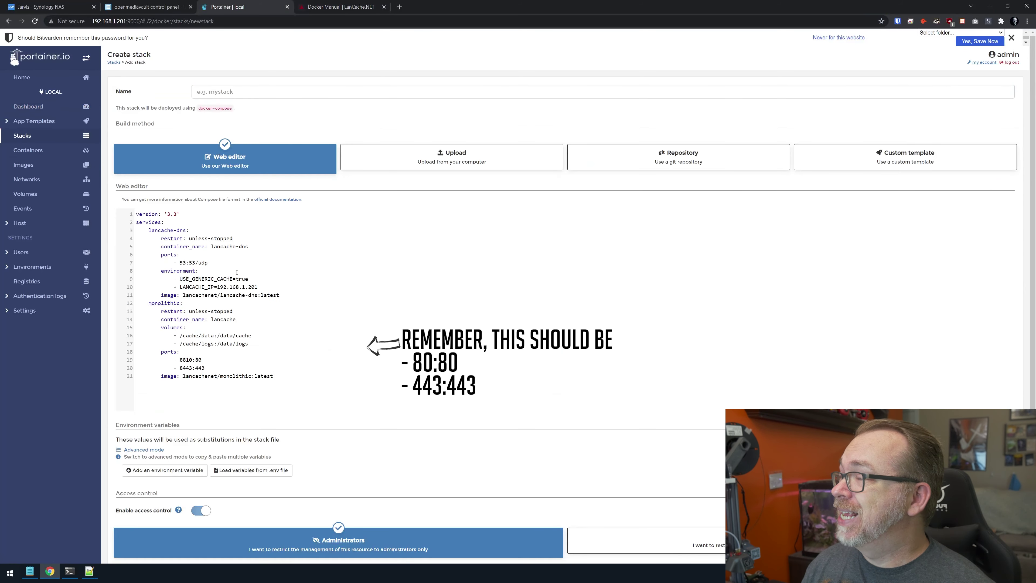
click(1011, 38)
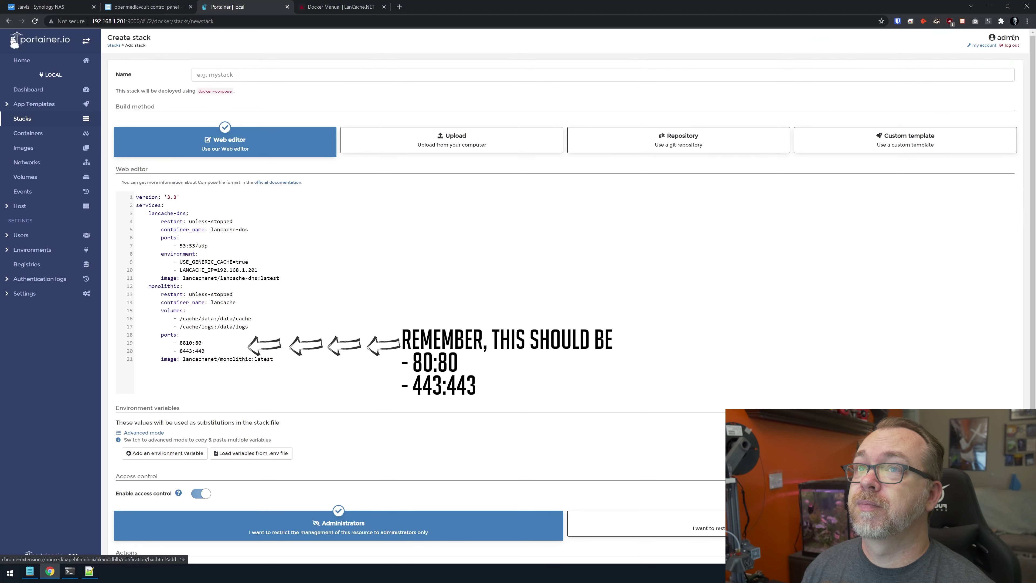
double_click(222, 229)
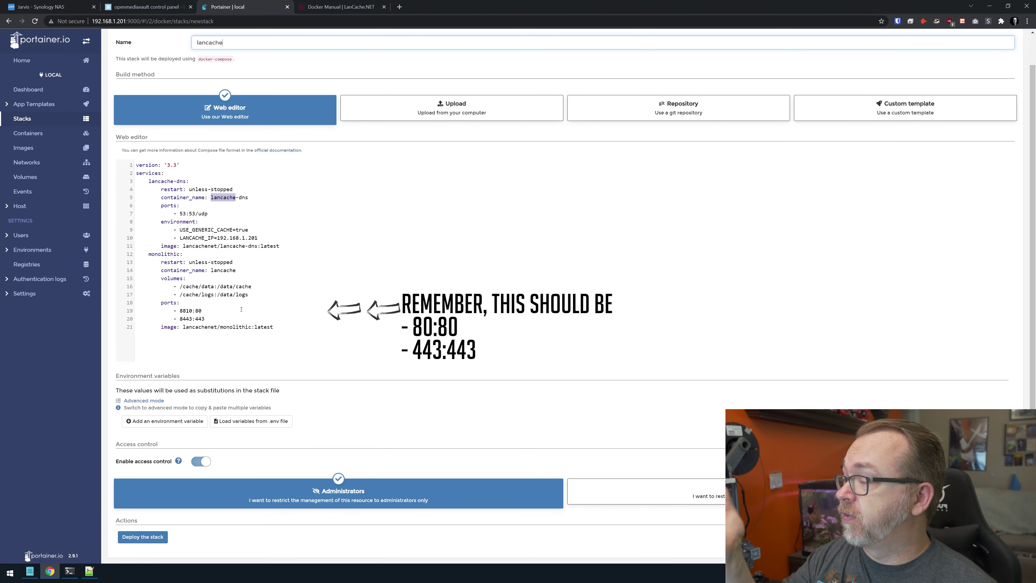
click(143, 538)
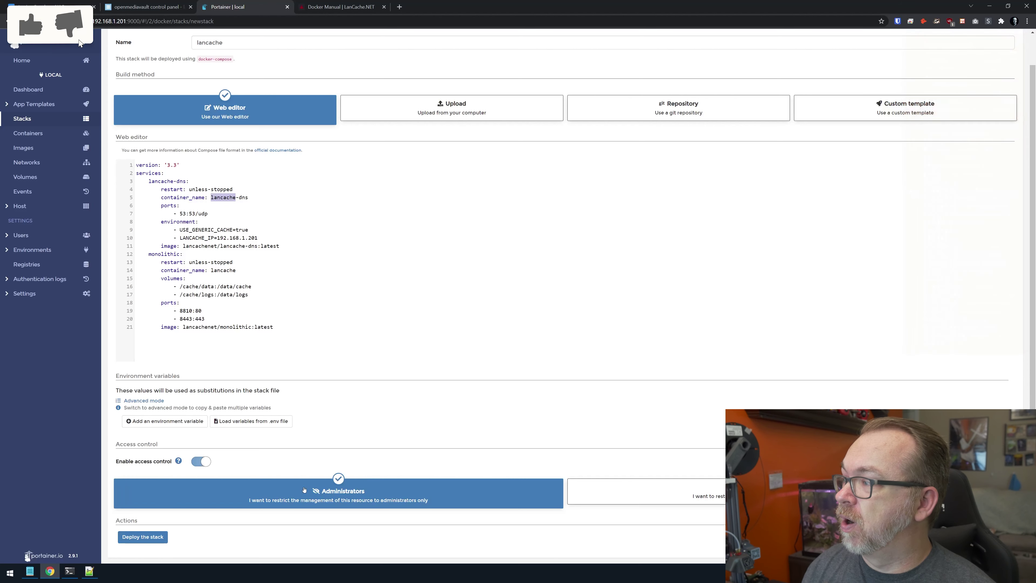
click(69, 571)
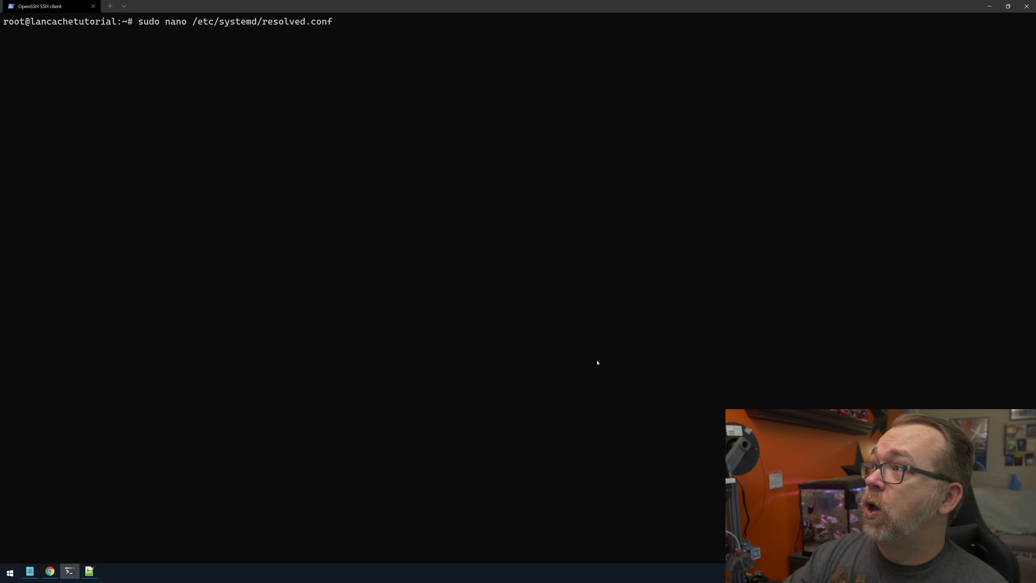
Set Cache=no and DNSStubListener=no in /etc/systemd/resolved.conf, save it, then run sudo reboot.
key(Return)
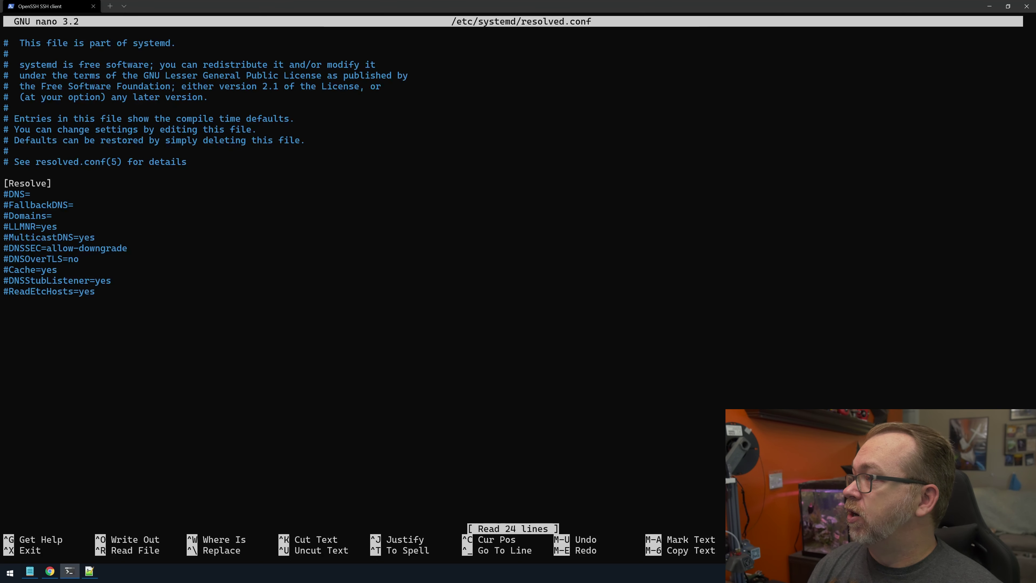
key(Up)
key(Delete)
key(Delete)
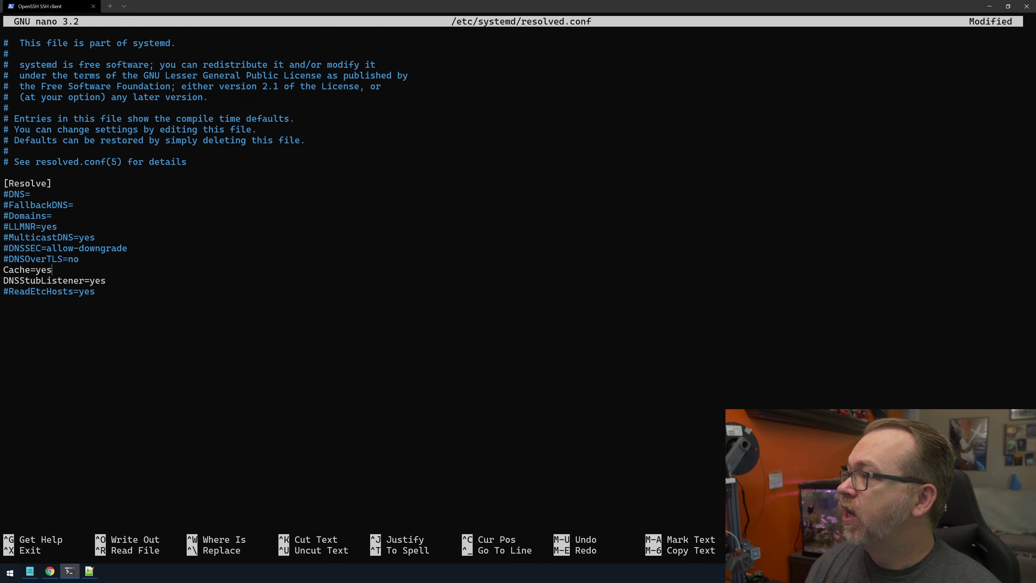
key(BackSpace)
key(BackSpace)
key(BackSpace)
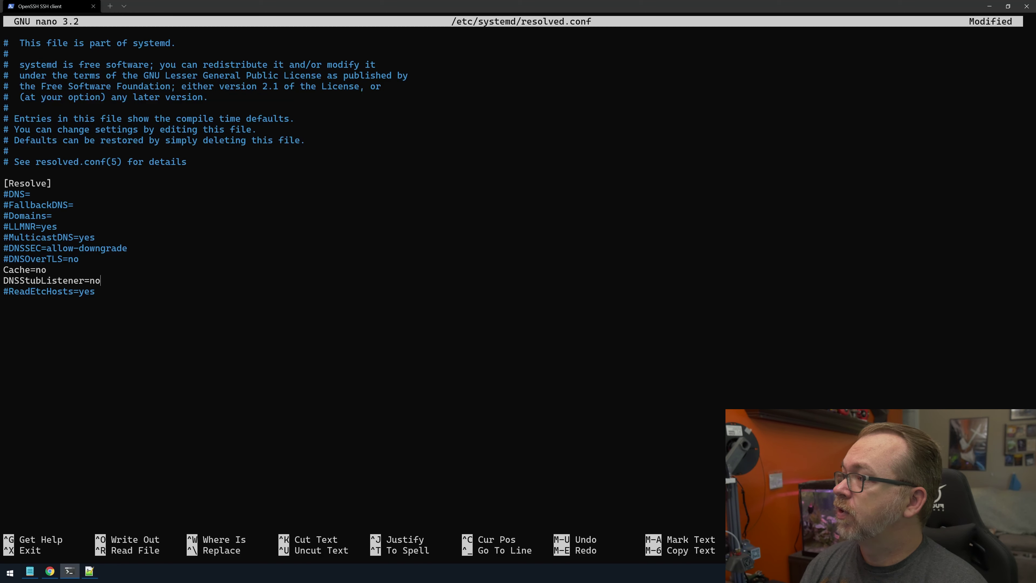
key(ctrl+o)
key(Return)
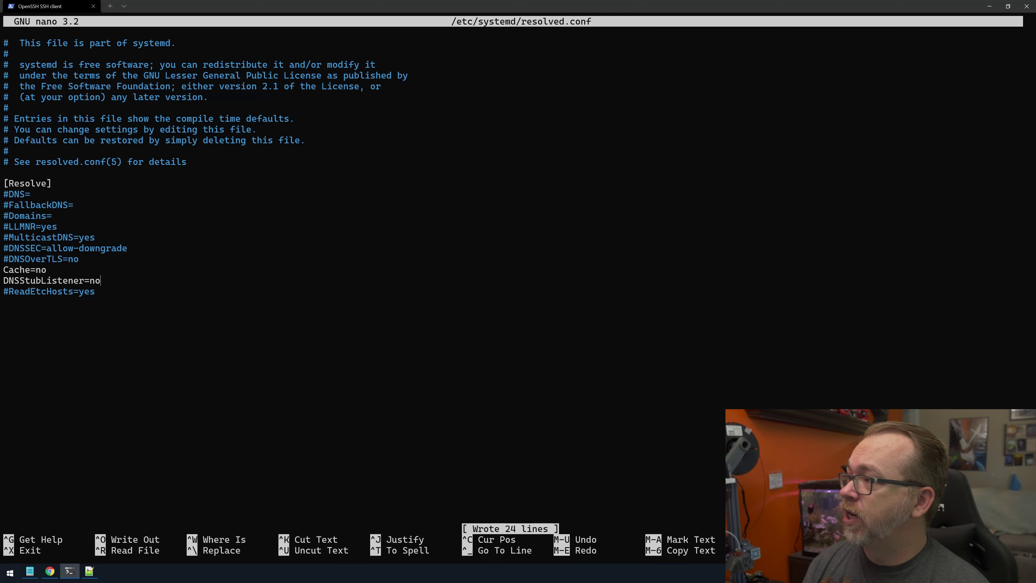
key(ctrl+x)
text(sudo re)
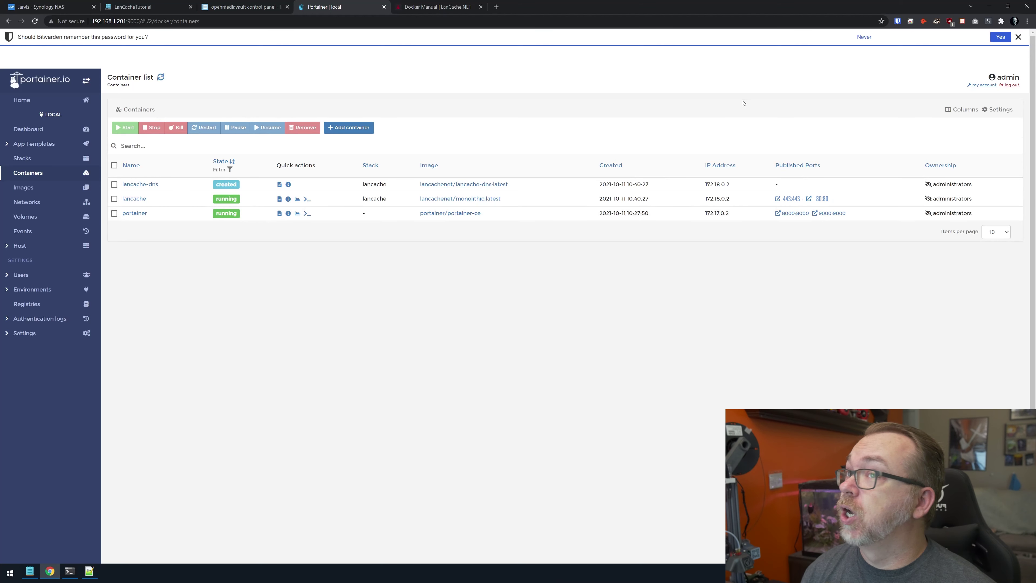
Start the lancache-dns container from its details page.
click(1017, 38)
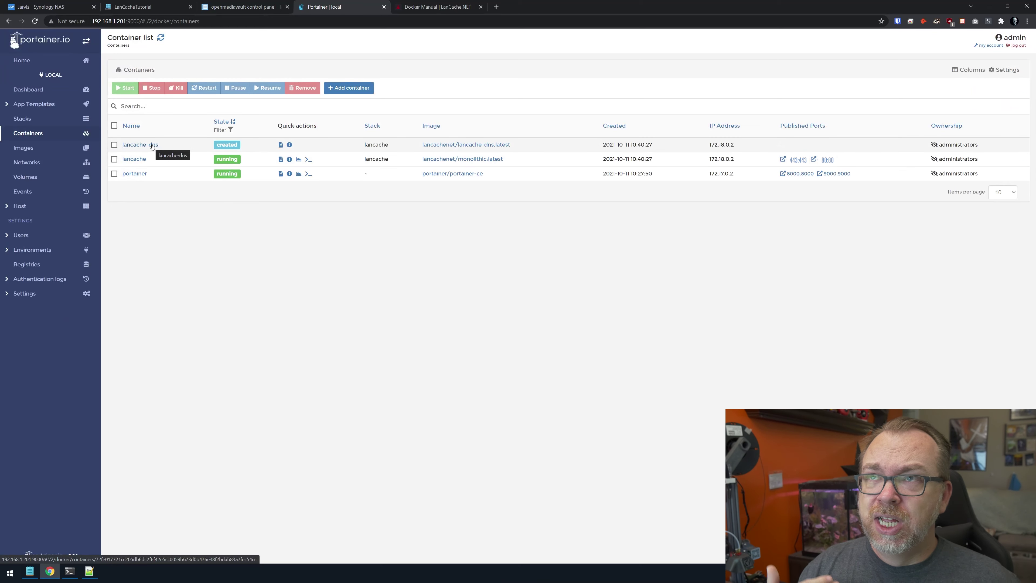
click(151, 145)
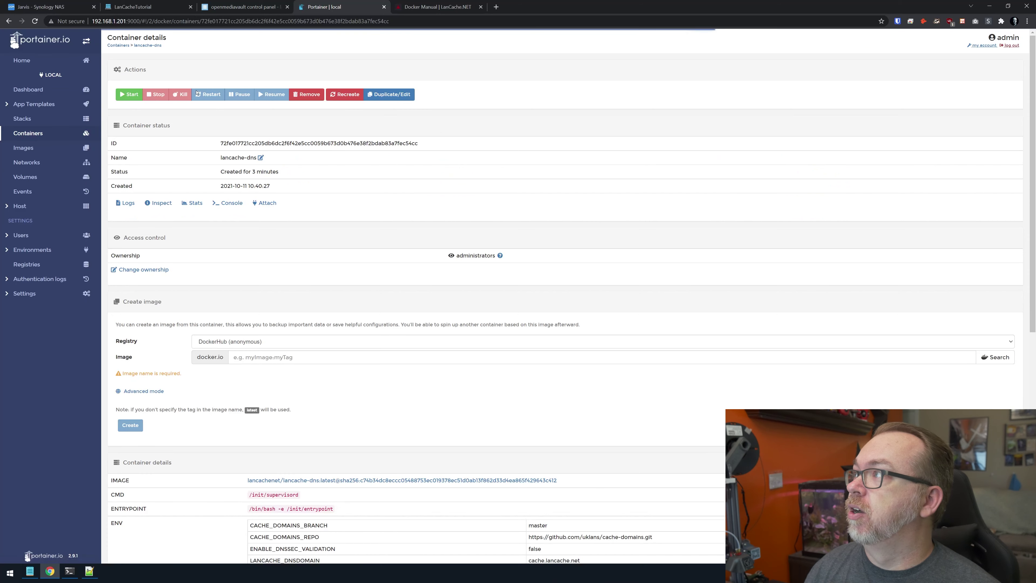
click(130, 94)
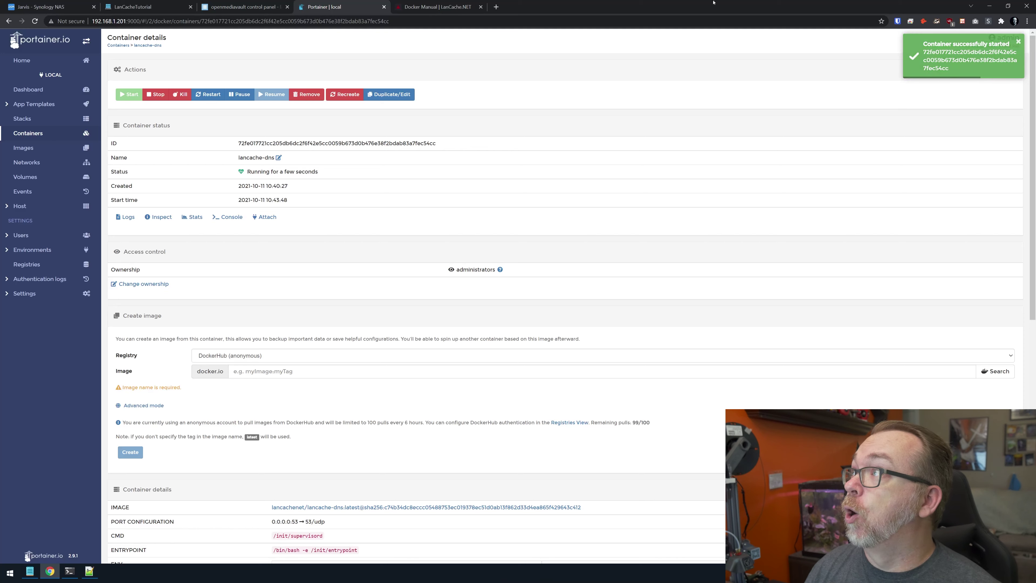
View the logs of lancache-dns and then the lancache container.
click(36, 134)
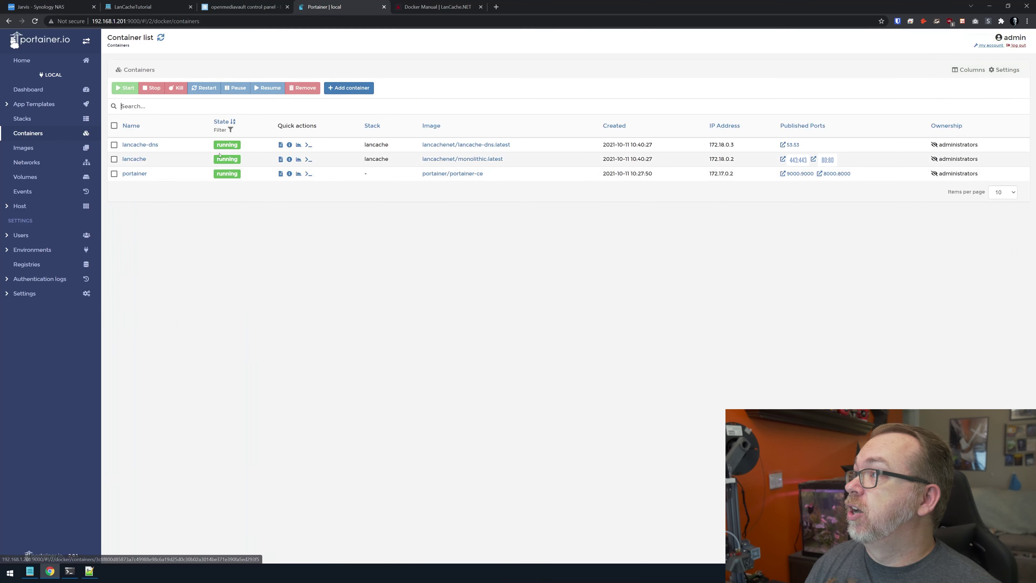
click(281, 145)
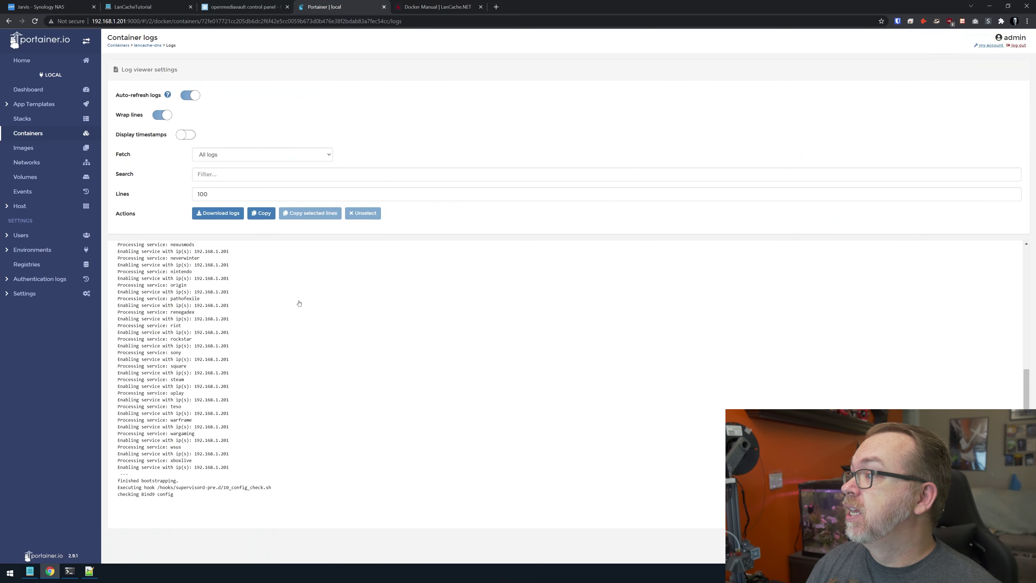
key(alt+Left)
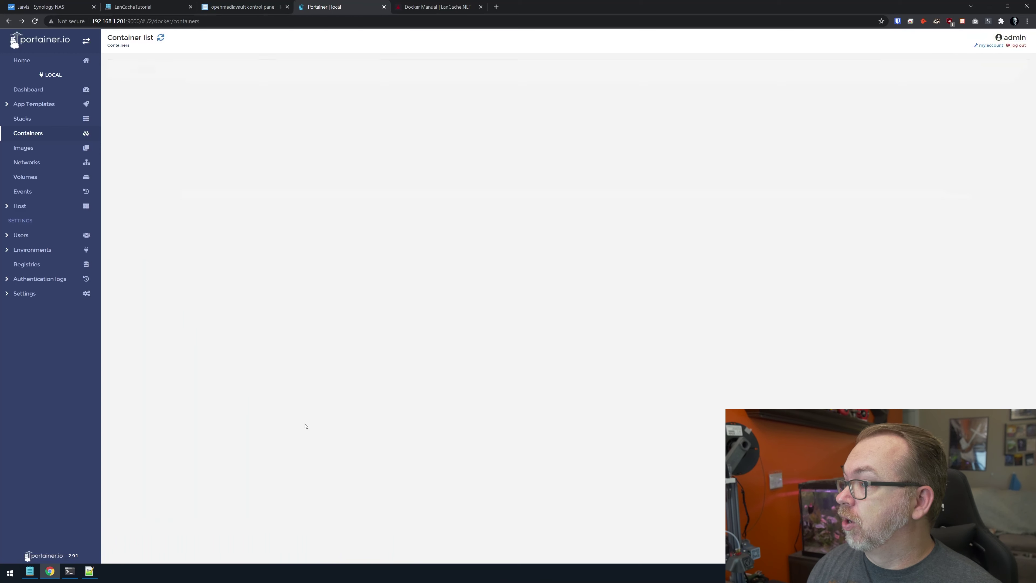
click(280, 159)
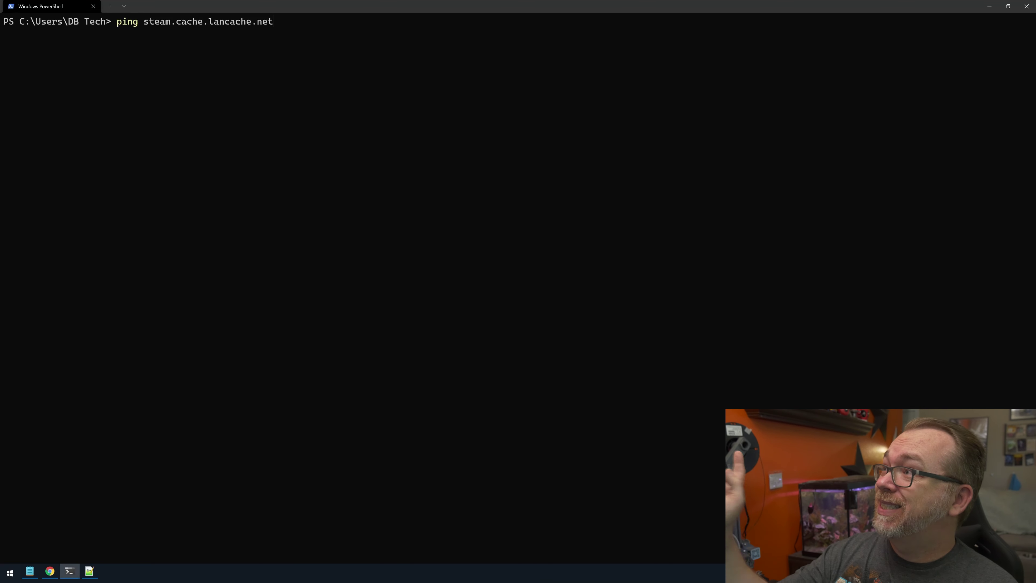
Ping steam.cache.lancache.net and lancache.steamcontent.com to confirm they still resolve to internet addresses.
key(Return)
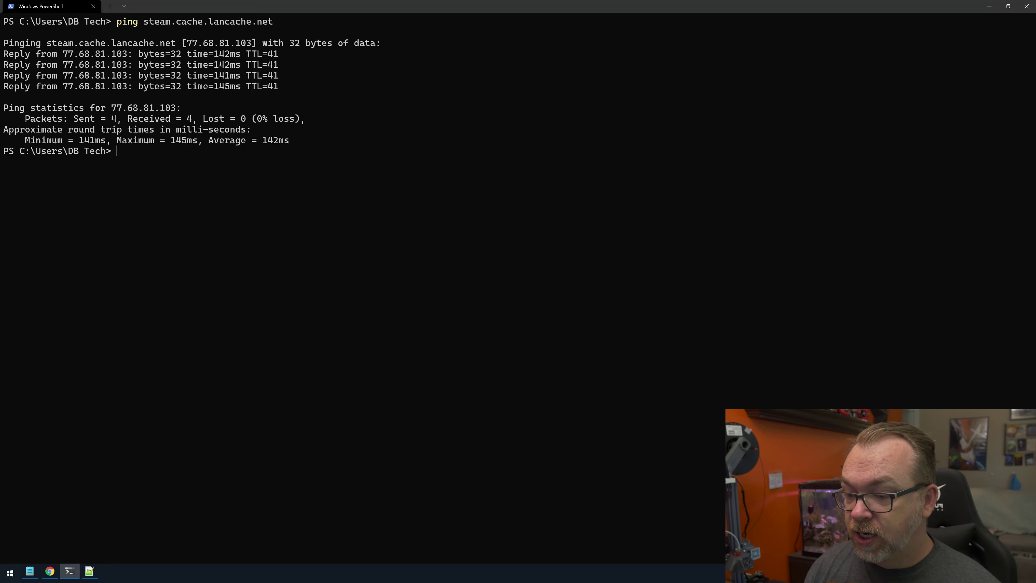
drag(585, 407, 585, 390)
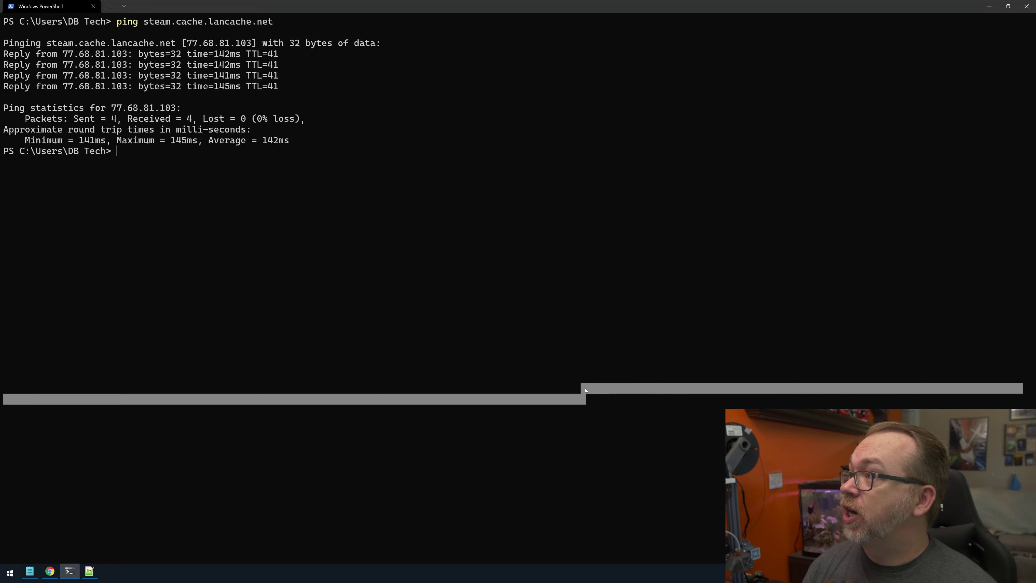
text(ping)
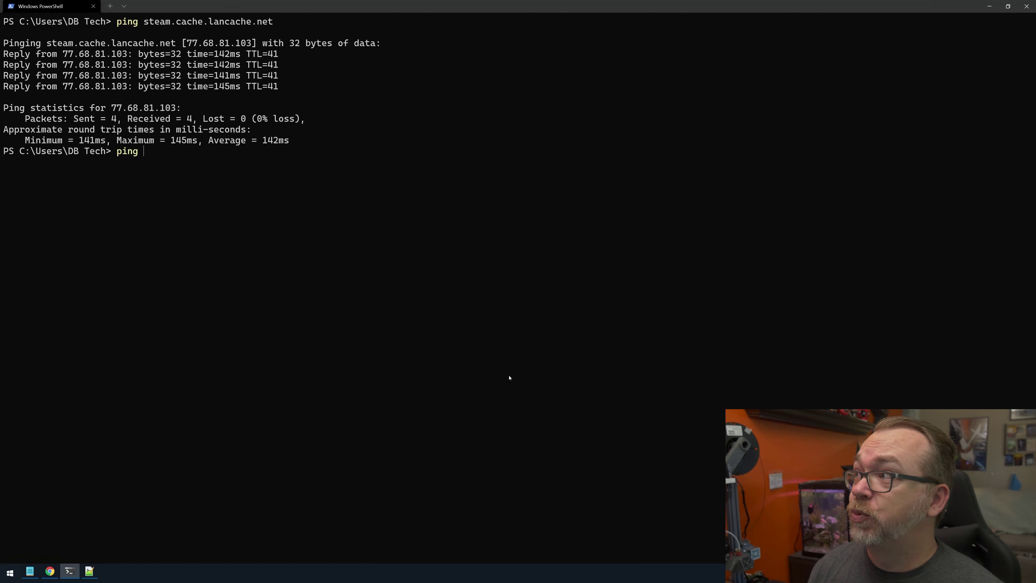
key(ctrl+v)
key(Return)
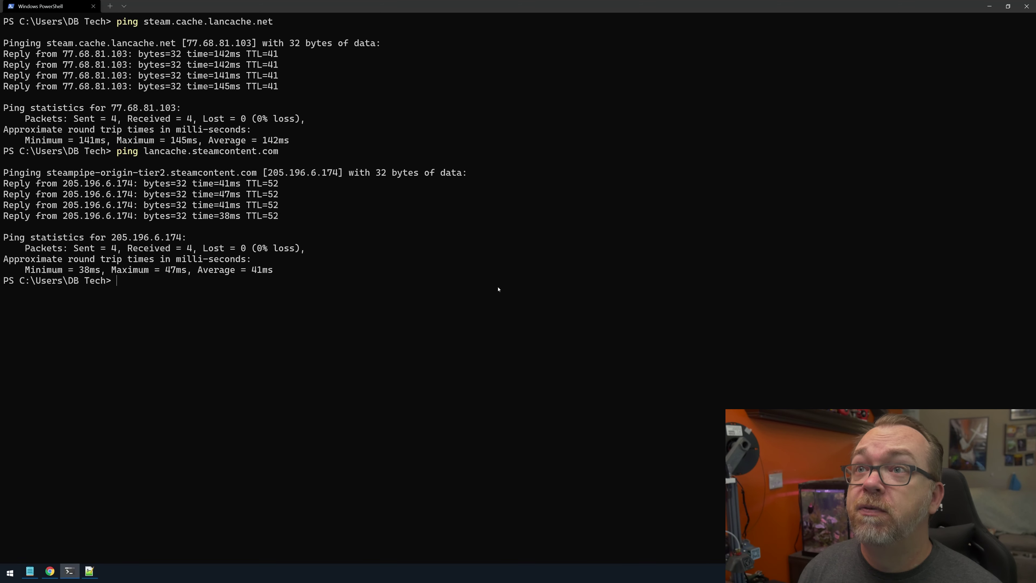
click(989, 6)
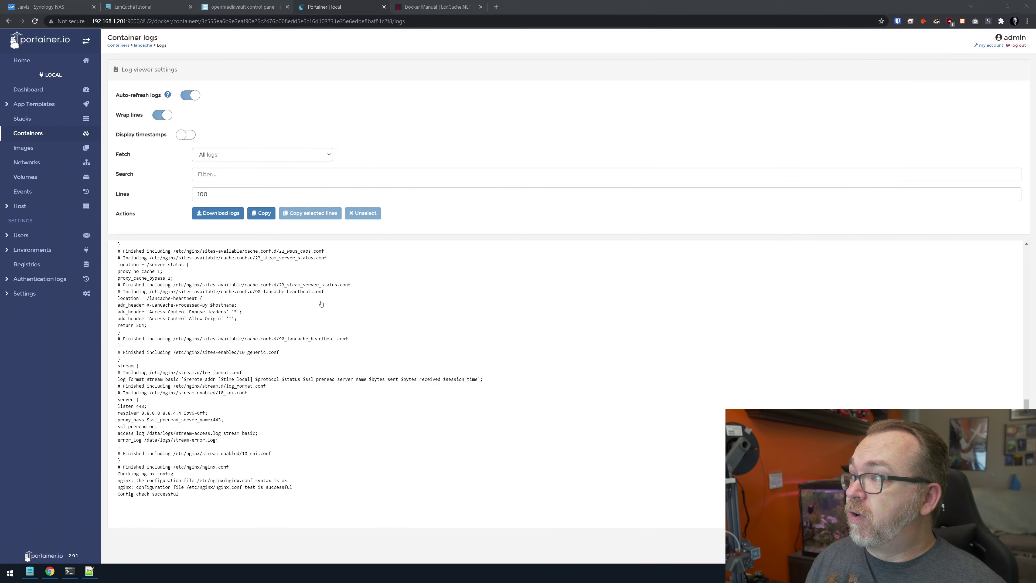
key(alt+Left)
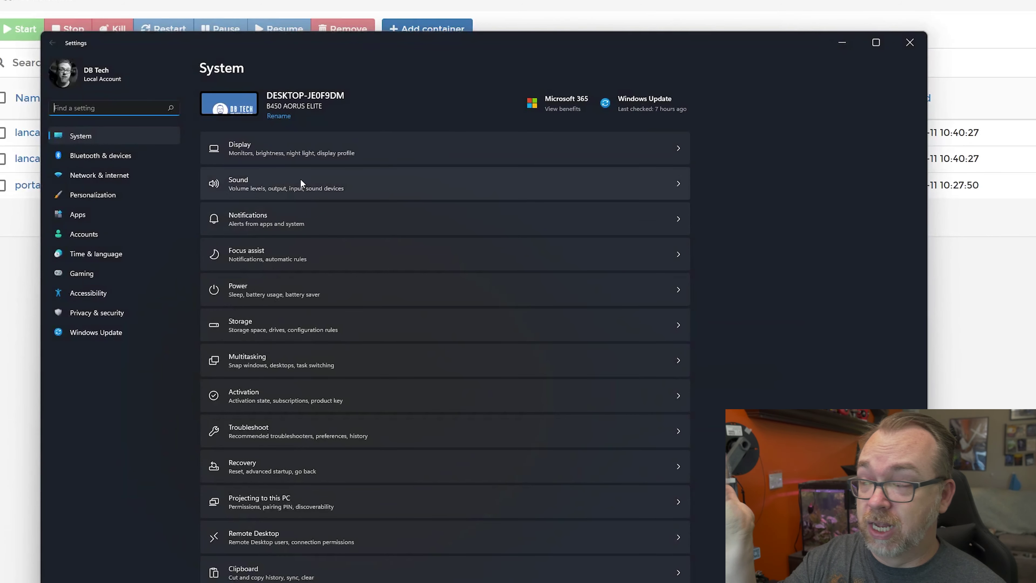
Set the Ethernet adapter's IPv4 DNS assignment to Manual with preferred server 192.168.1.201.
click(122, 174)
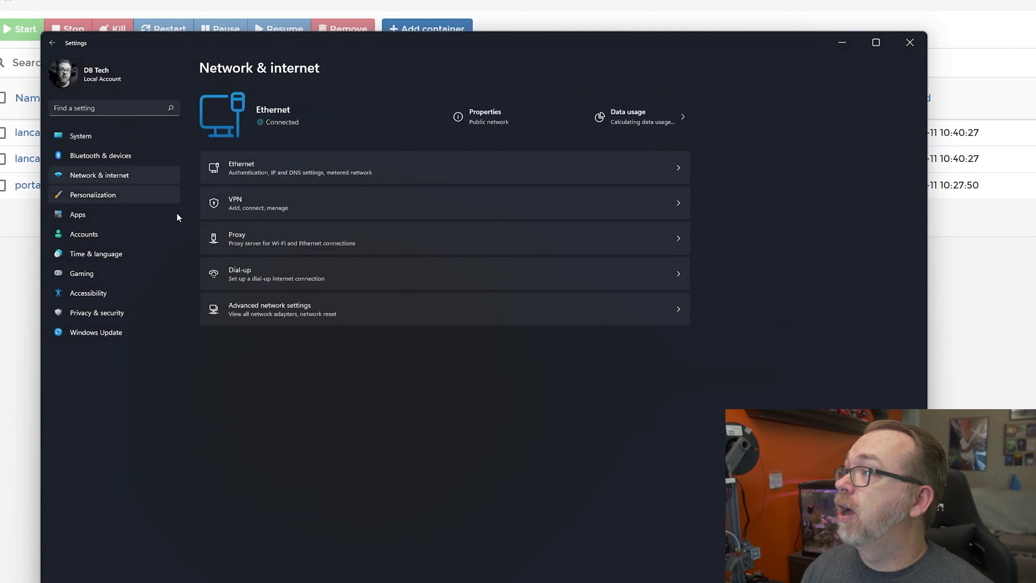
click(251, 169)
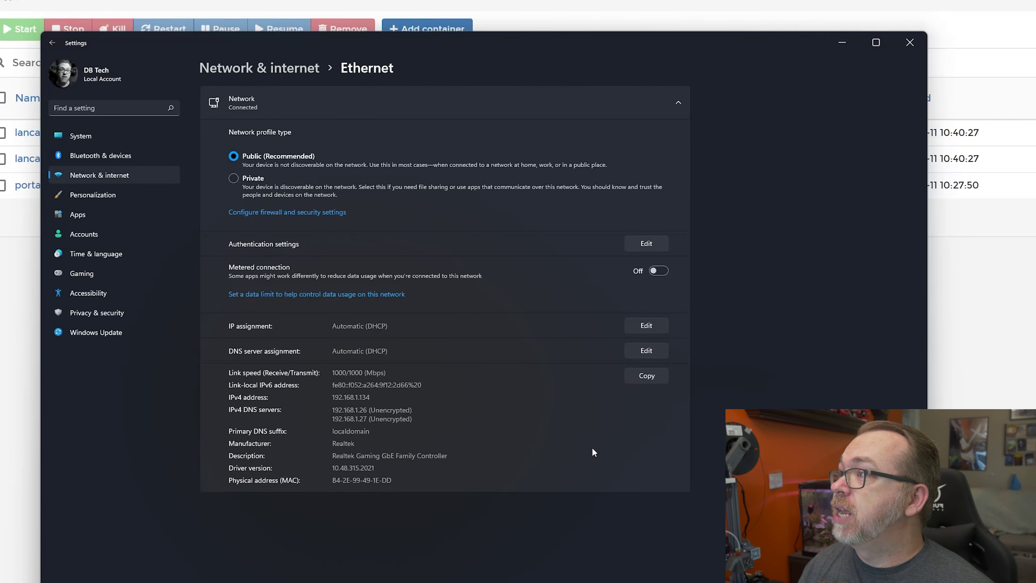
click(646, 350)
click(483, 360)
click(475, 386)
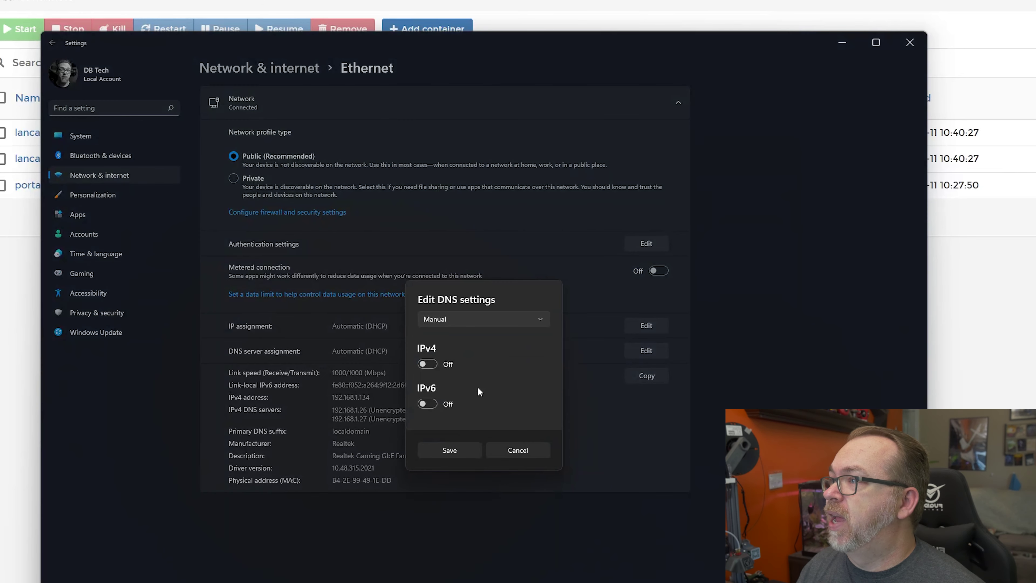
click(427, 364)
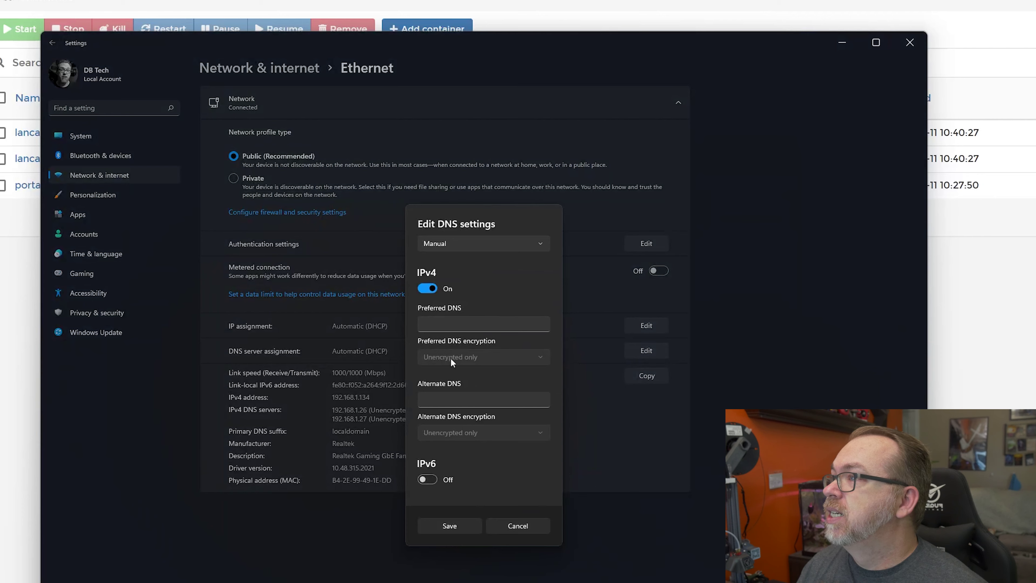
click(442, 325)
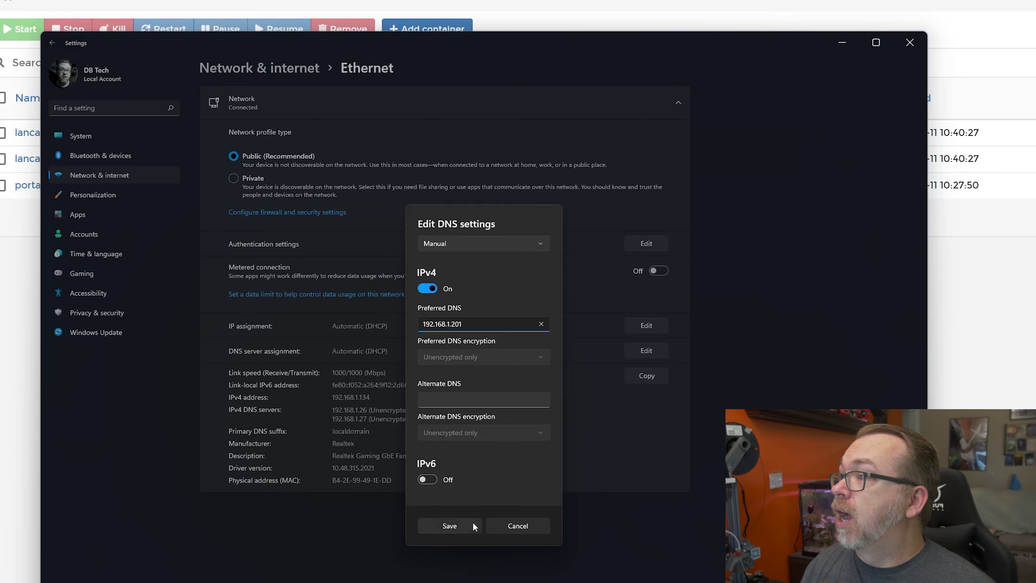
click(464, 530)
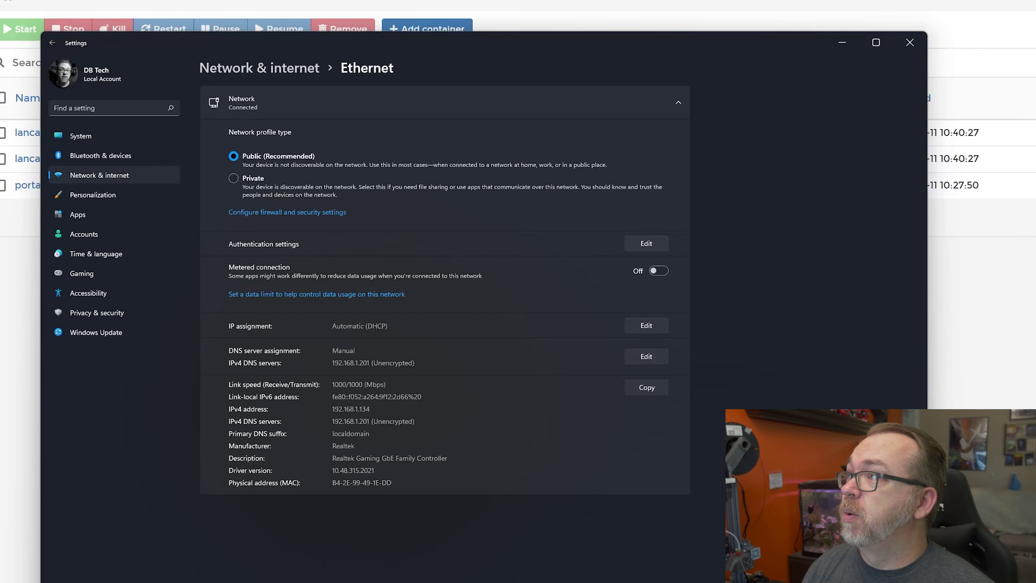
click(842, 42)
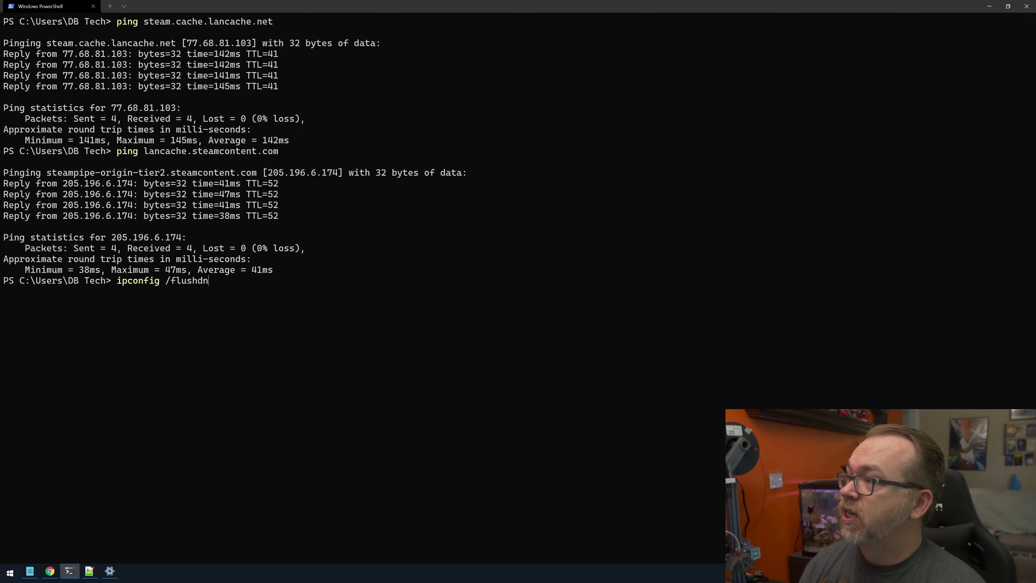
Flush the Windows DNS cache with ipconfig /flushdns.
text(s)
key(Return)
key(Up)
key(Return)
key(Up)
key(Return)
key(Up)
key(Return)
key(Up)
key(Return)
key(Return)
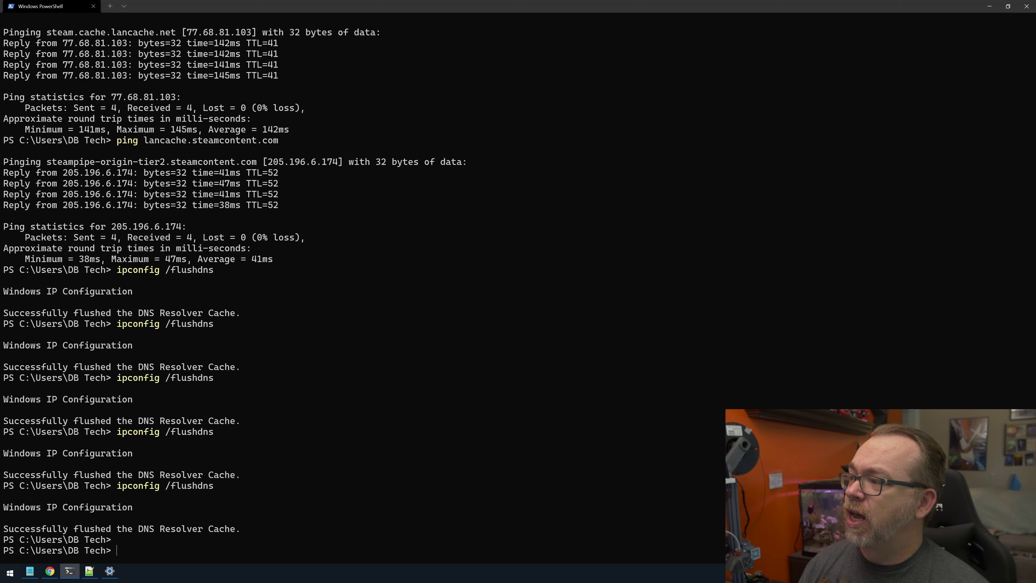
key(Up)
key(Up)
key(Up)
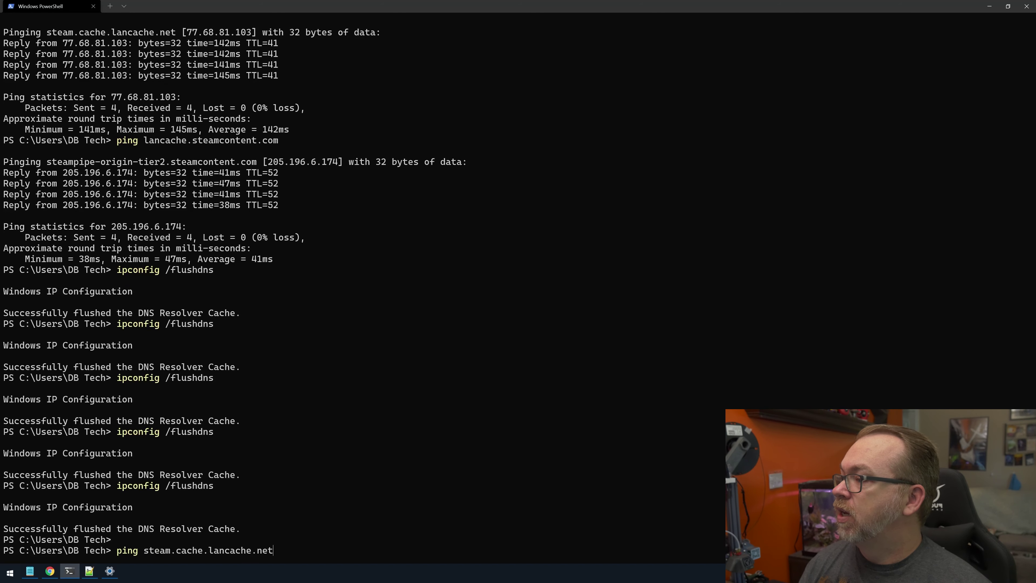
Ping steam.cache.lancache.net and lancache.steamcontent.com and check they reply from 192.168.1.201.
key(Return)
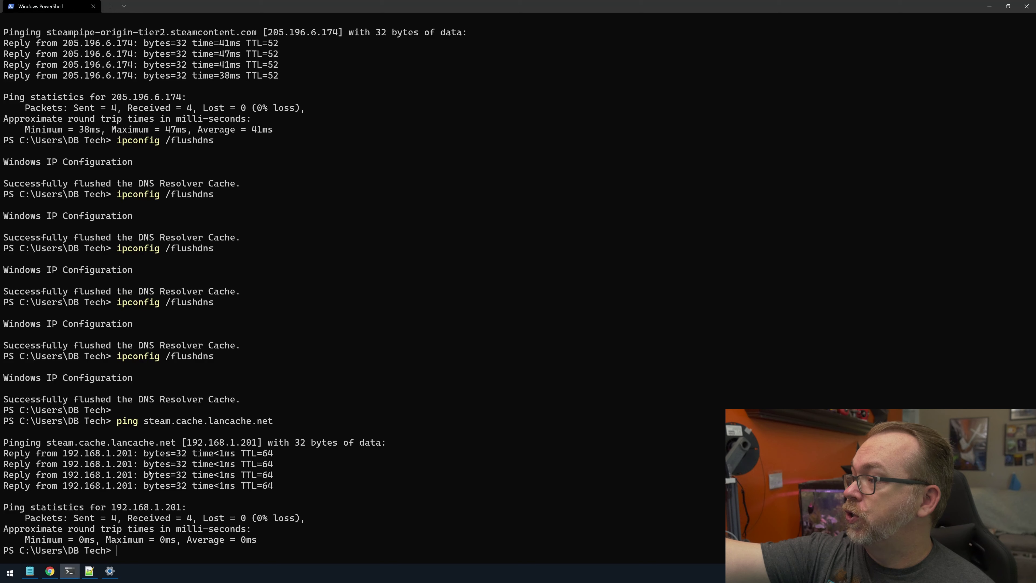
scroll(154, 218, up, 6)
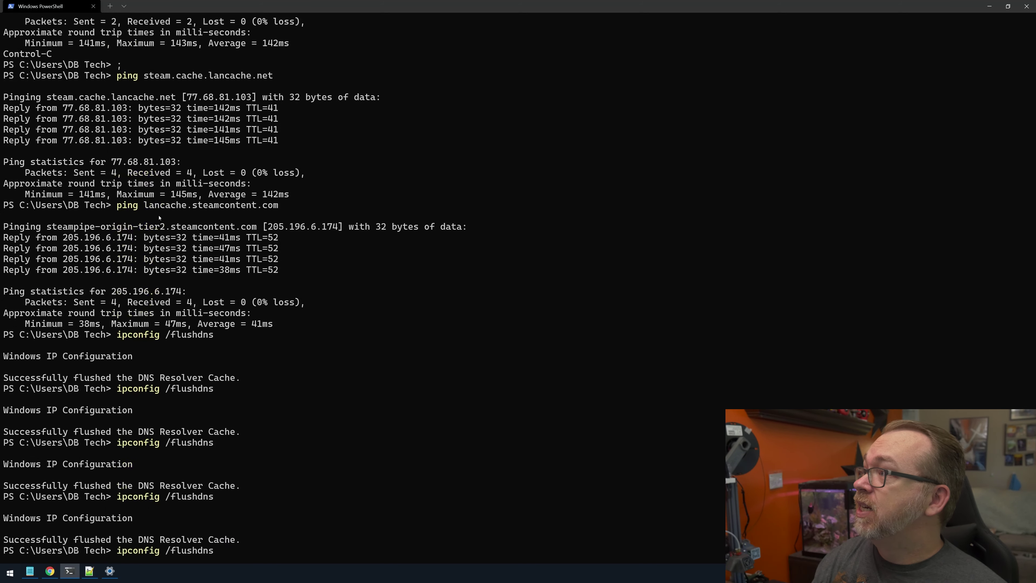
scroll(258, 237, down, 6)
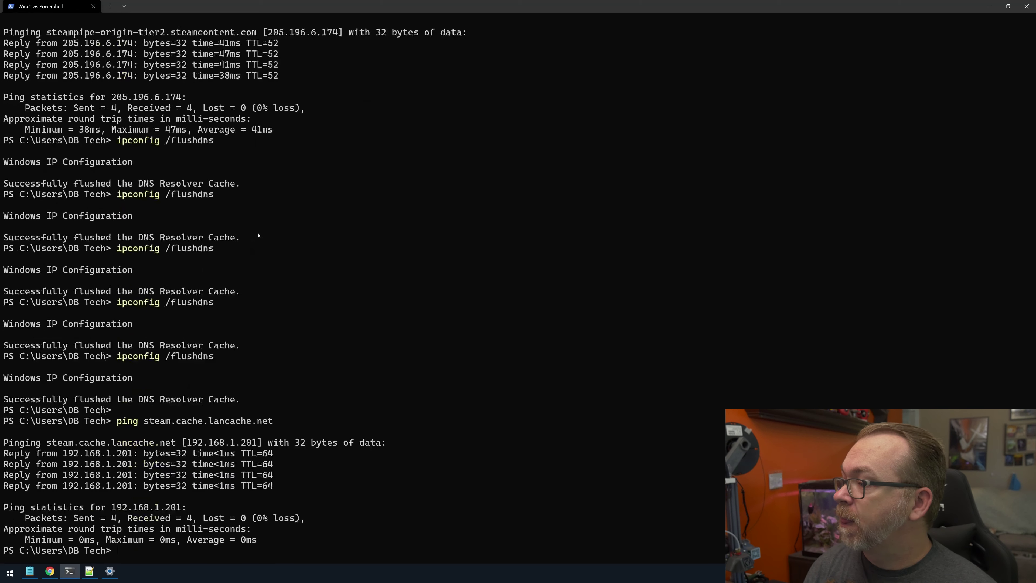
key(Up)
key(Up)
key(Up)
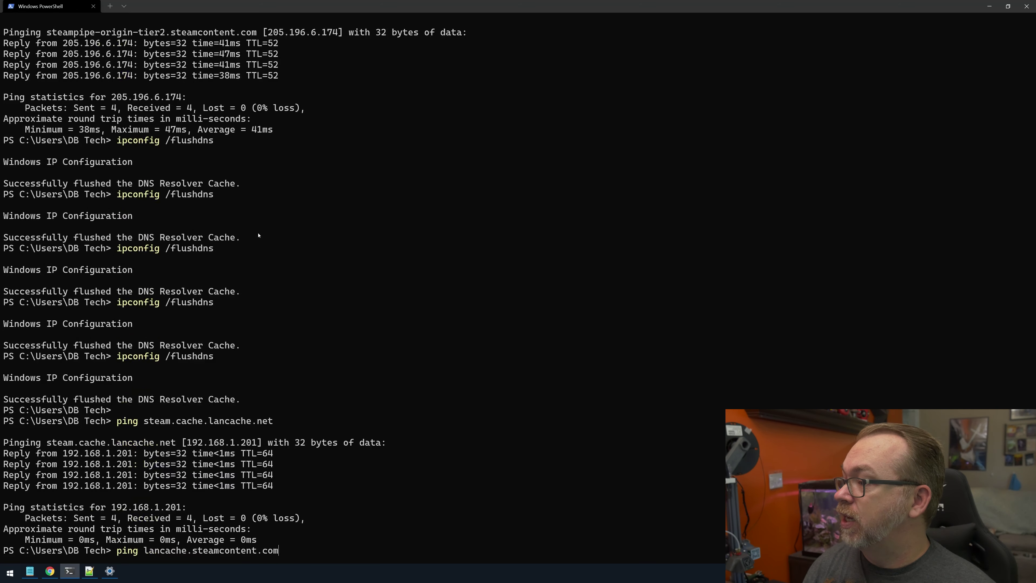
key(ctrl+l)
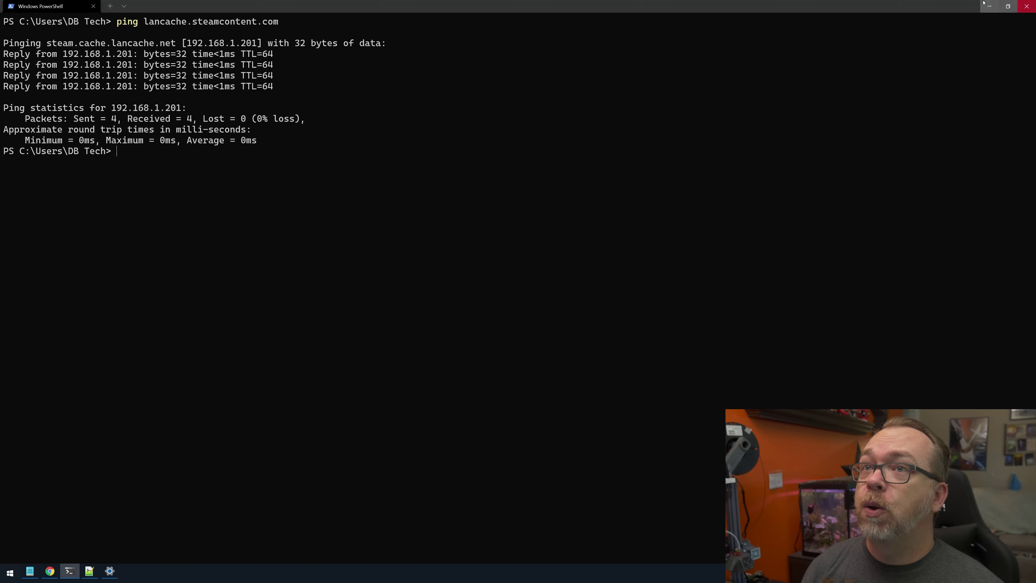
Open the install dialog for A Story About My Uncle, 1.17 GB, under C:\Program Files (x86)\Steam.
click(986, 5)
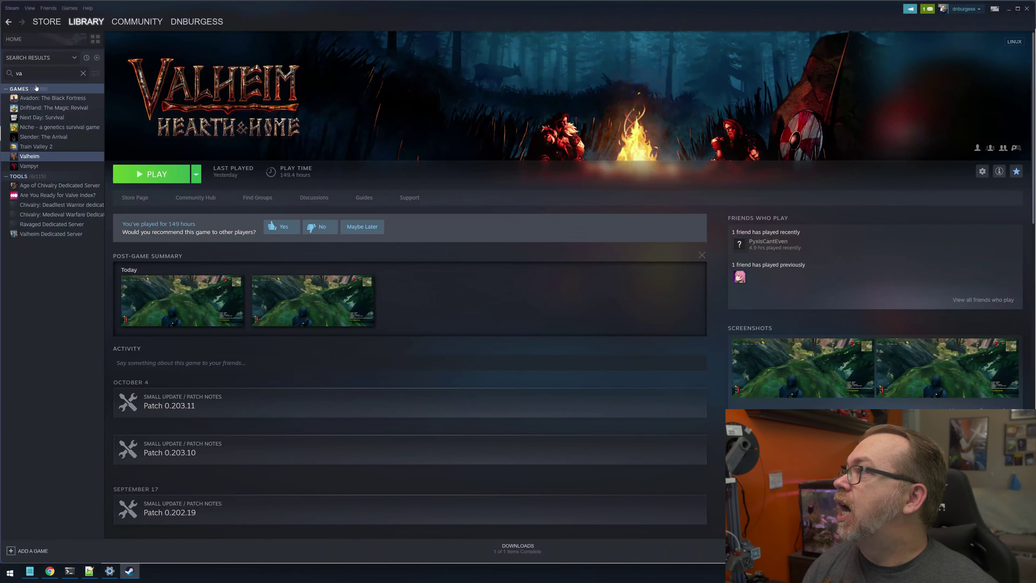
click(82, 74)
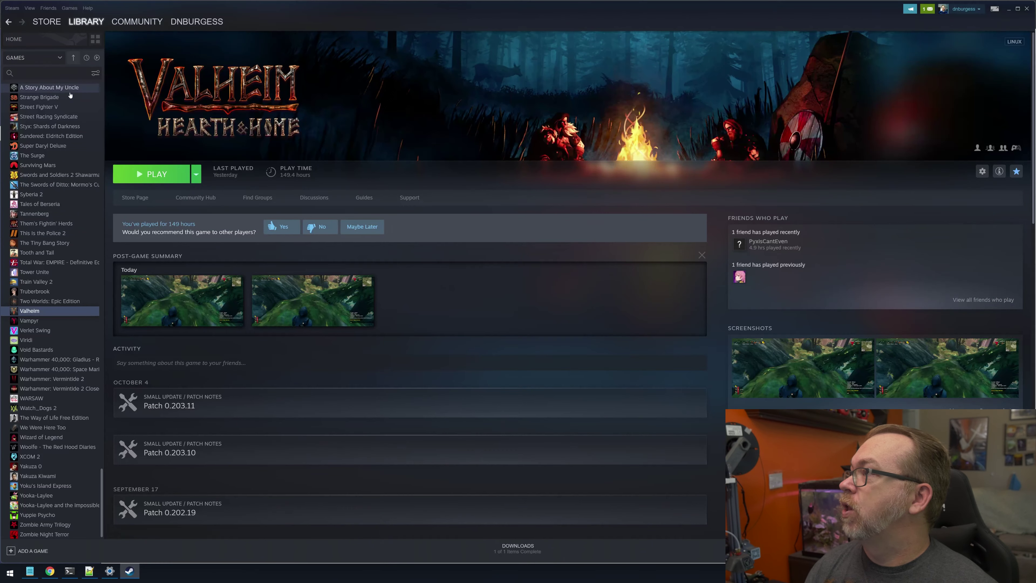
click(61, 88)
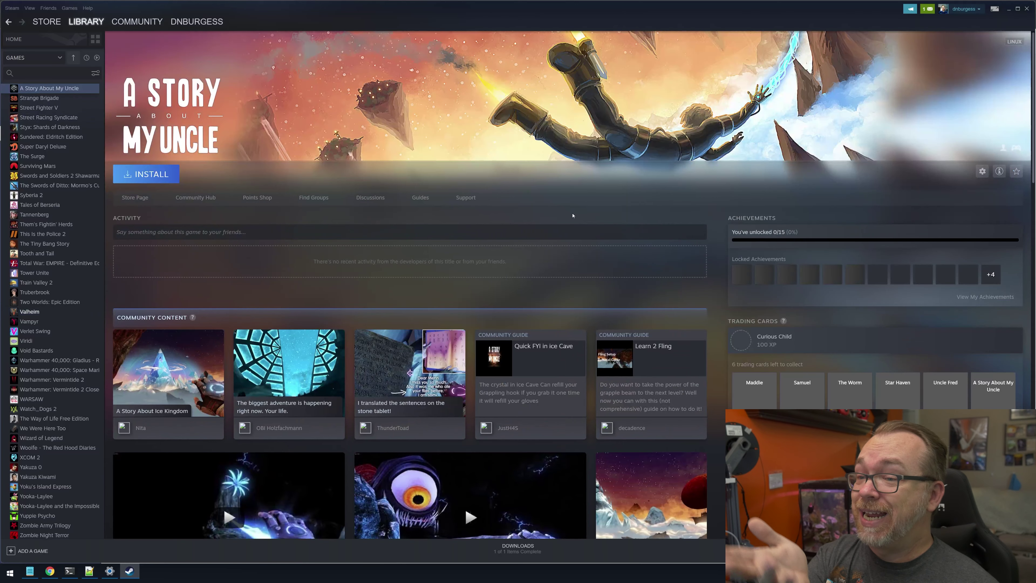
click(151, 174)
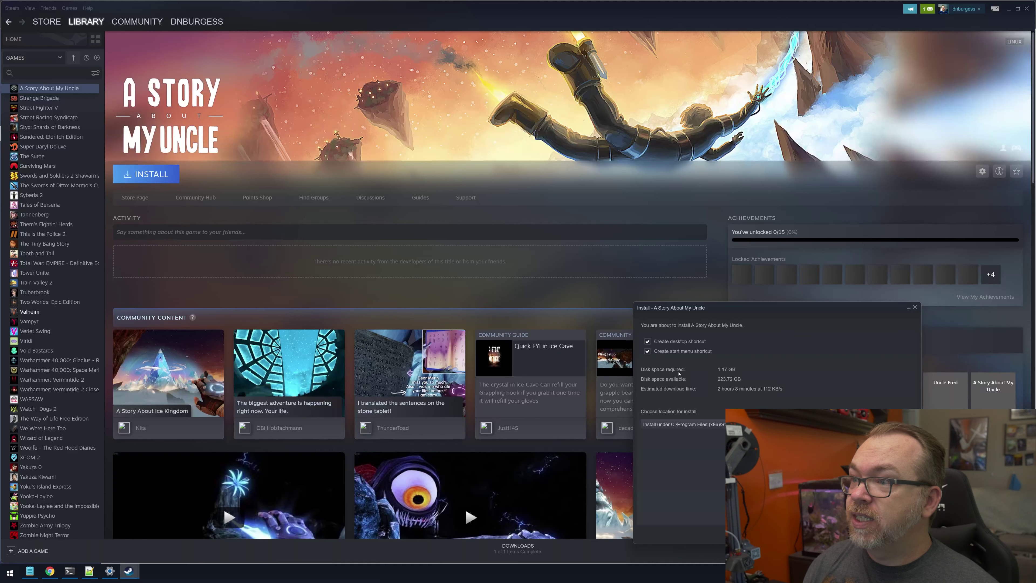
drag(704, 312, 463, 157)
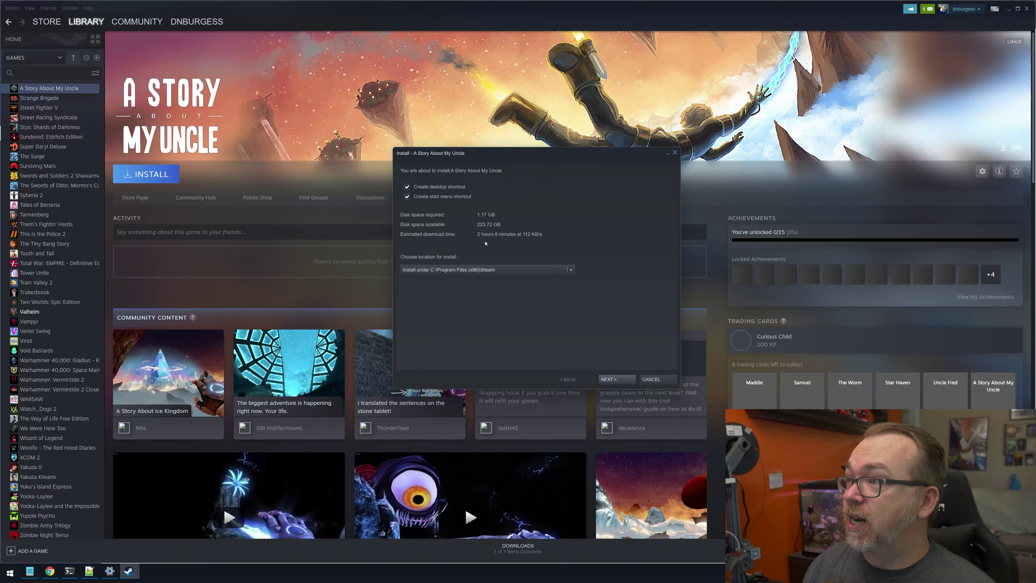
Start the A Story About My Uncle download and view its progress.
click(610, 379)
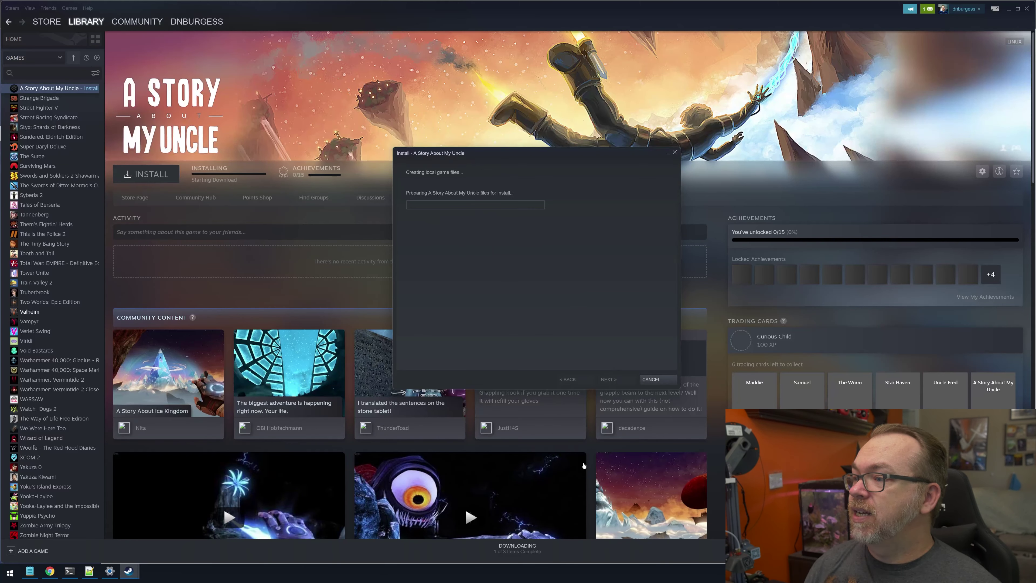
click(515, 546)
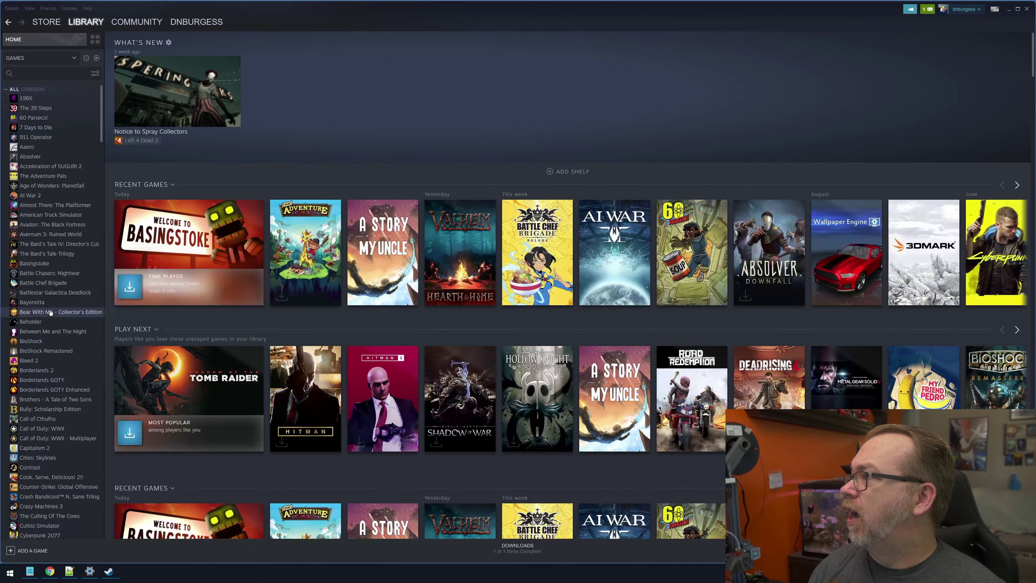
Install Beholder and follow its download on the Downloads page.
click(43, 322)
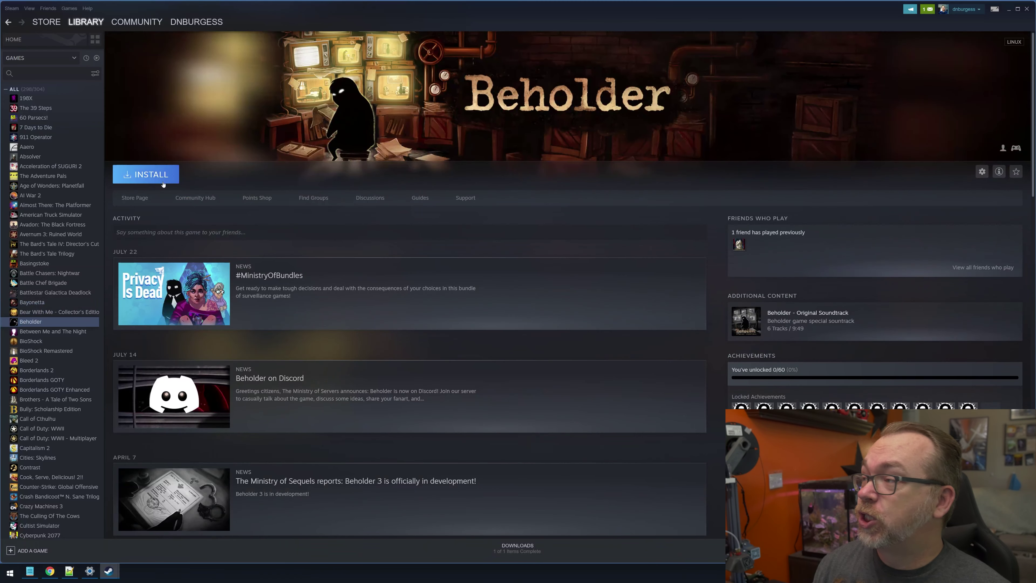
click(147, 175)
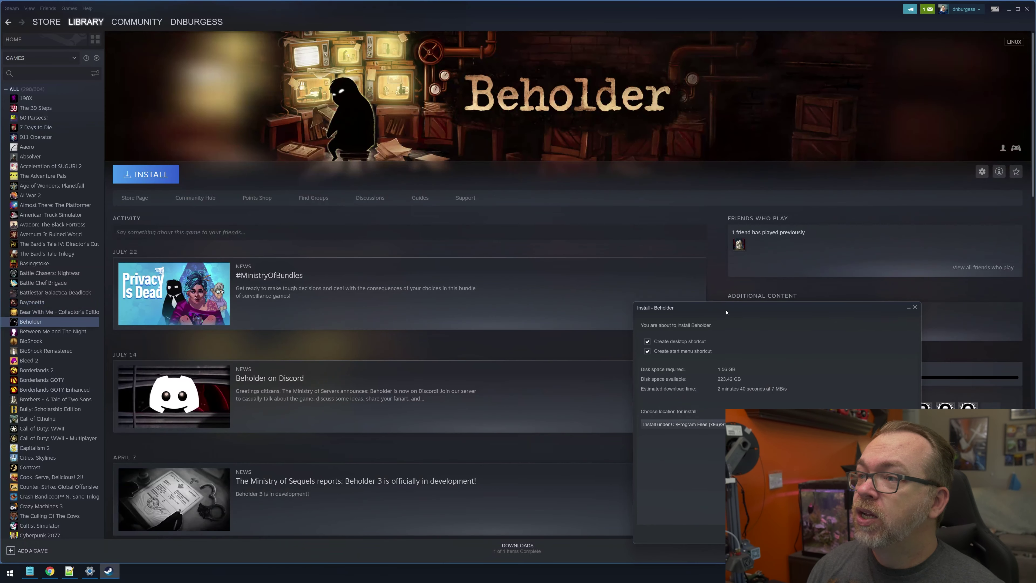
drag(727, 312, 427, 153)
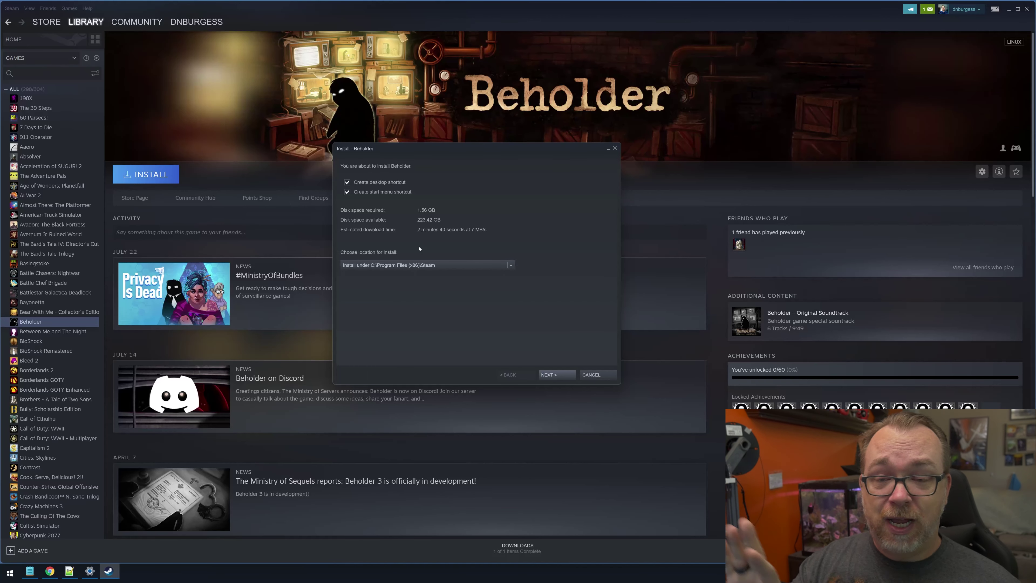
click(548, 375)
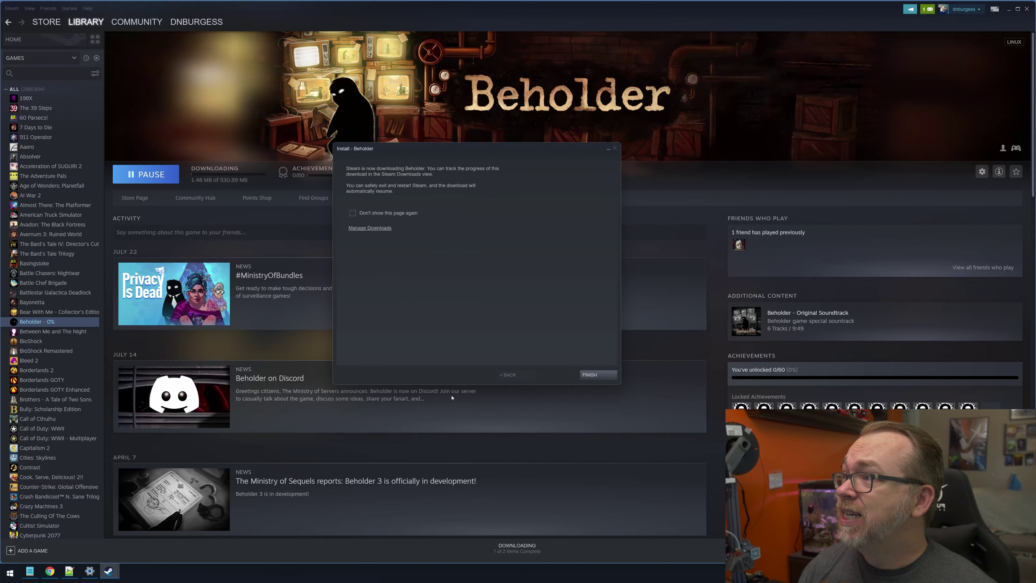
click(516, 548)
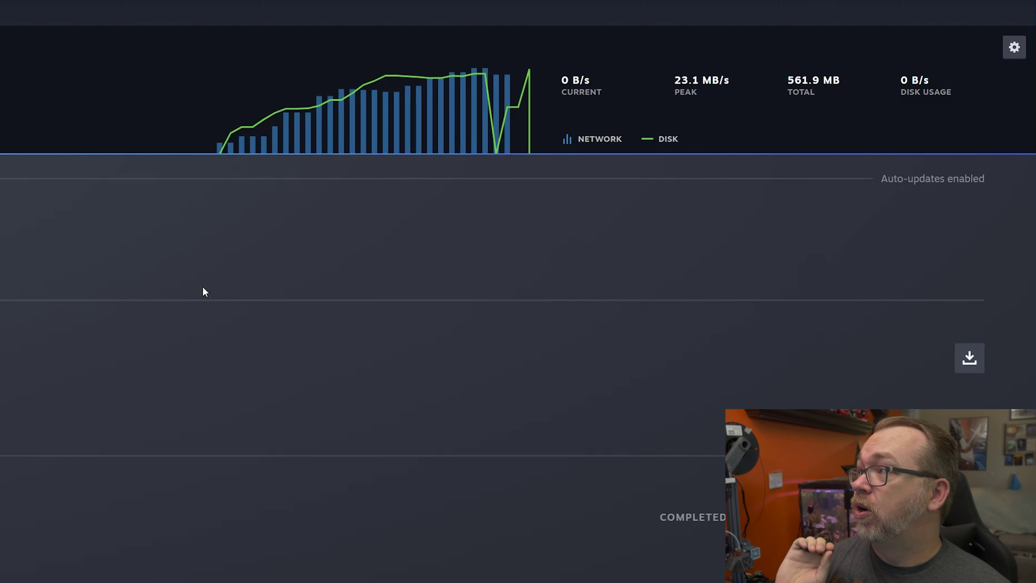
Uninstall the completed Beholder download via Manage > Uninstall, then return to library home.
right_click(360, 273)
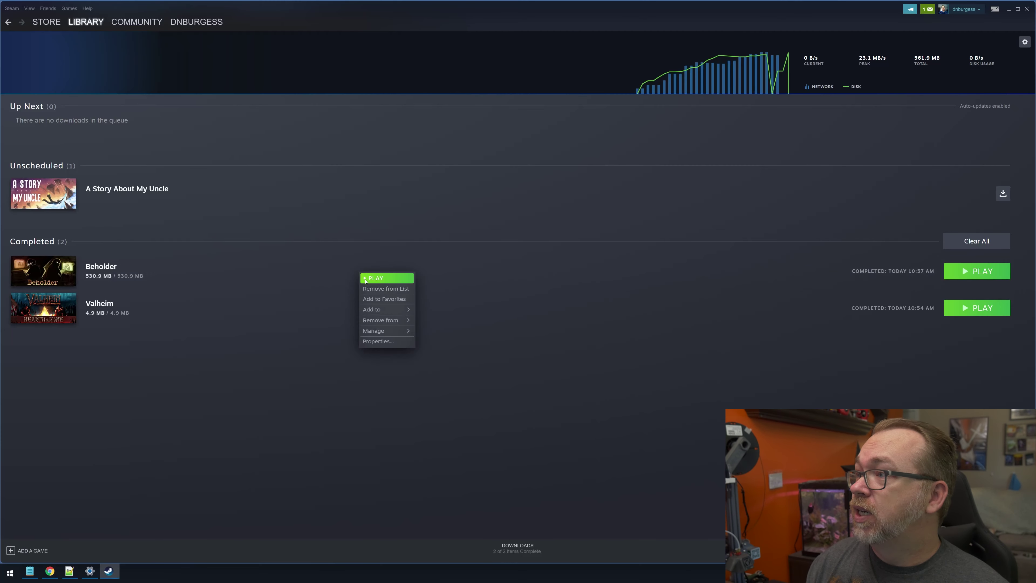
mouse_move(387, 330)
click(442, 364)
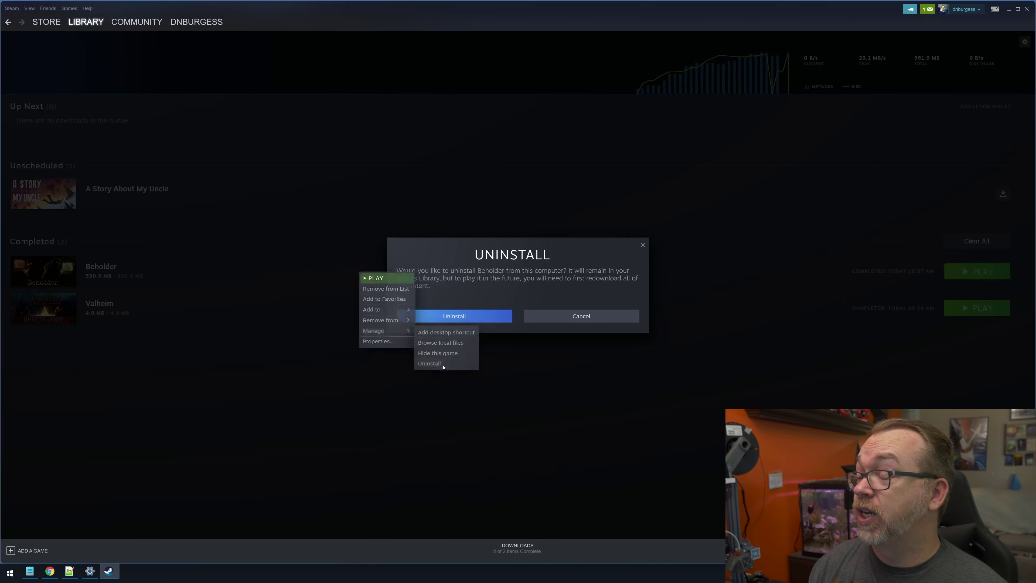
click(462, 323)
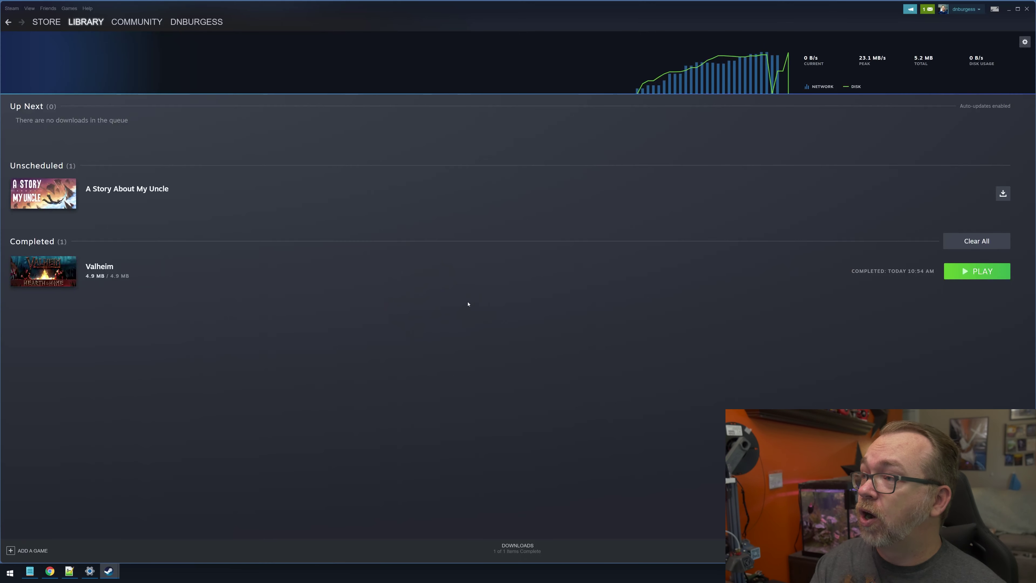
click(76, 25)
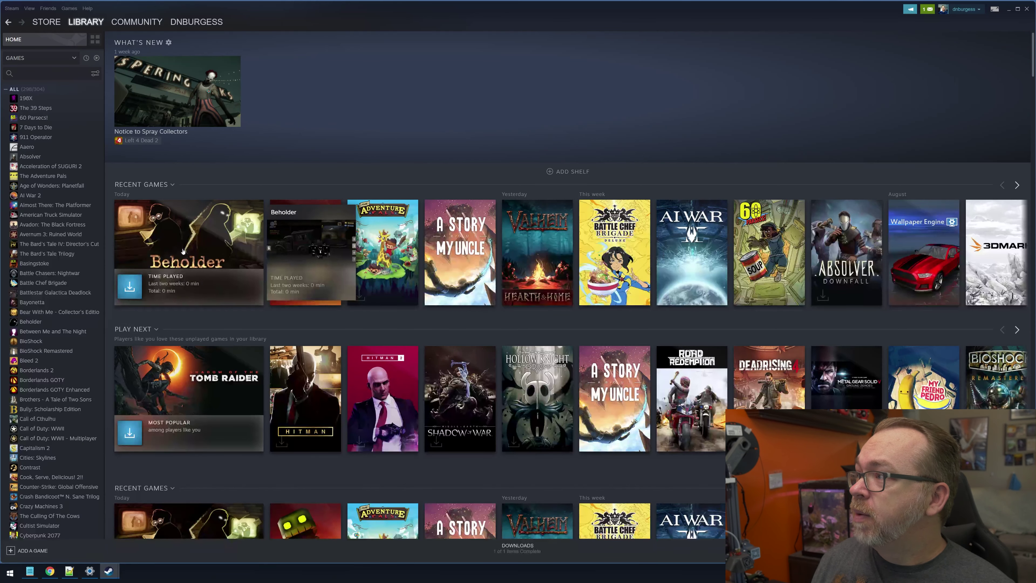
Reinstall Beholder from its game page, stepping through the install dialog to start downloading.
click(190, 302)
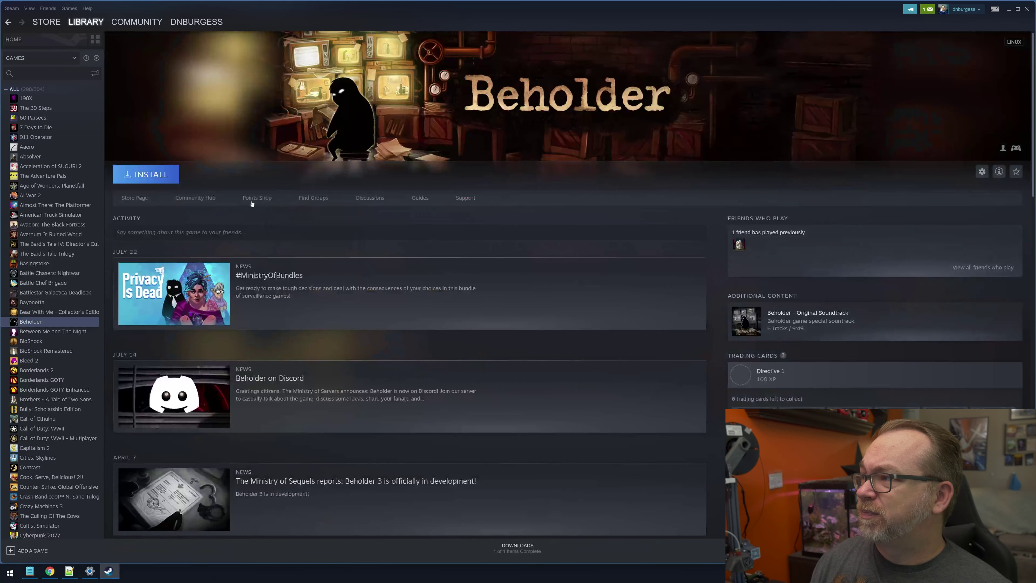
click(152, 175)
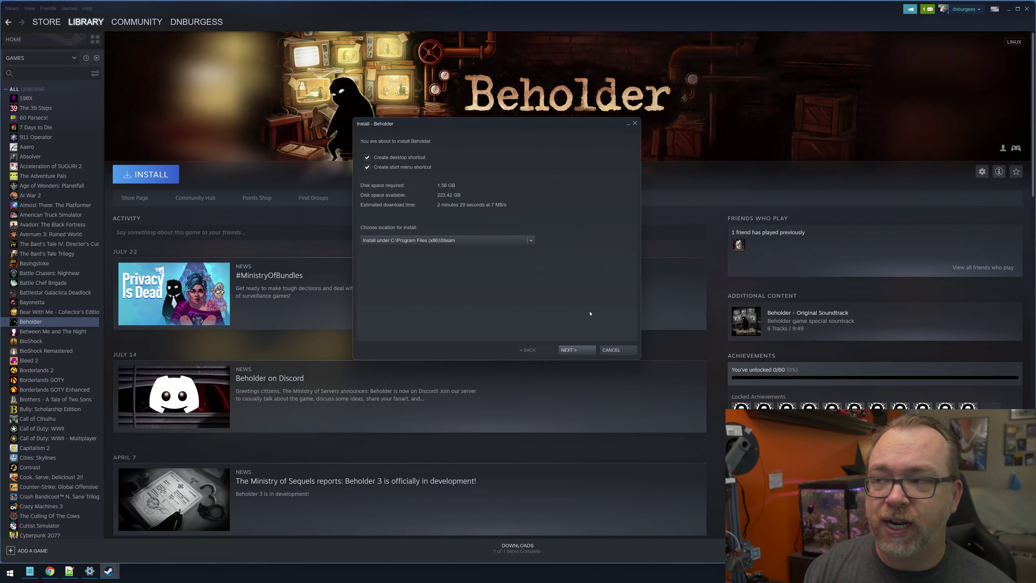
click(583, 351)
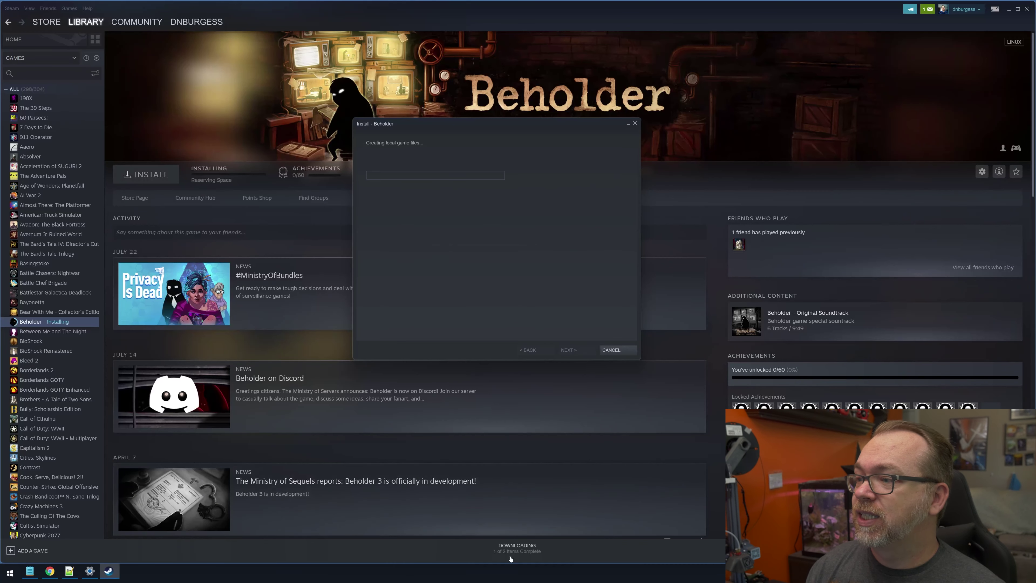
click(617, 350)
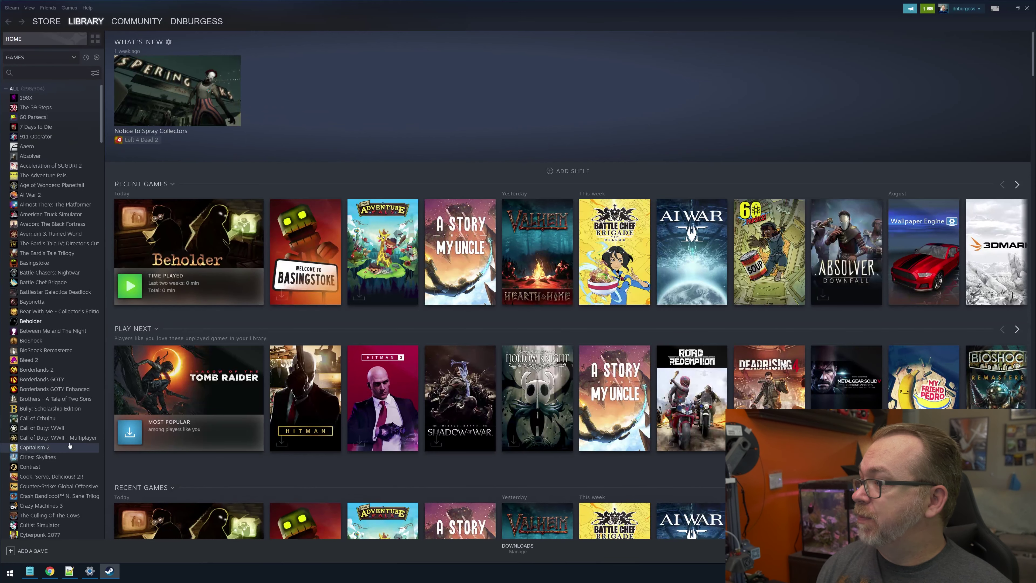
Install Distance from the sidebar, accept its licence, and follow the 803.5 MB download.
scroll(65, 450, down, 1)
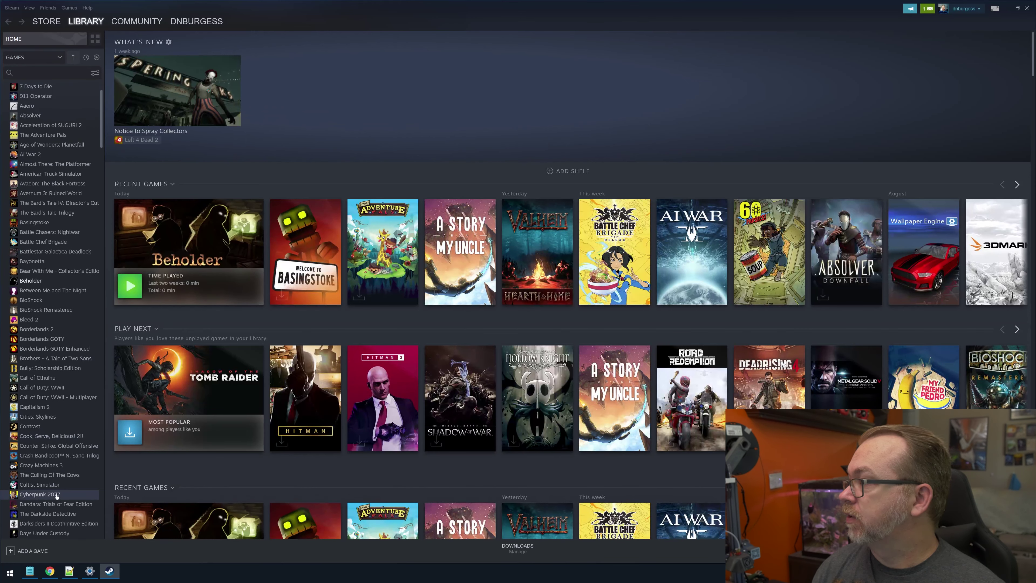
scroll(71, 471, down, 4)
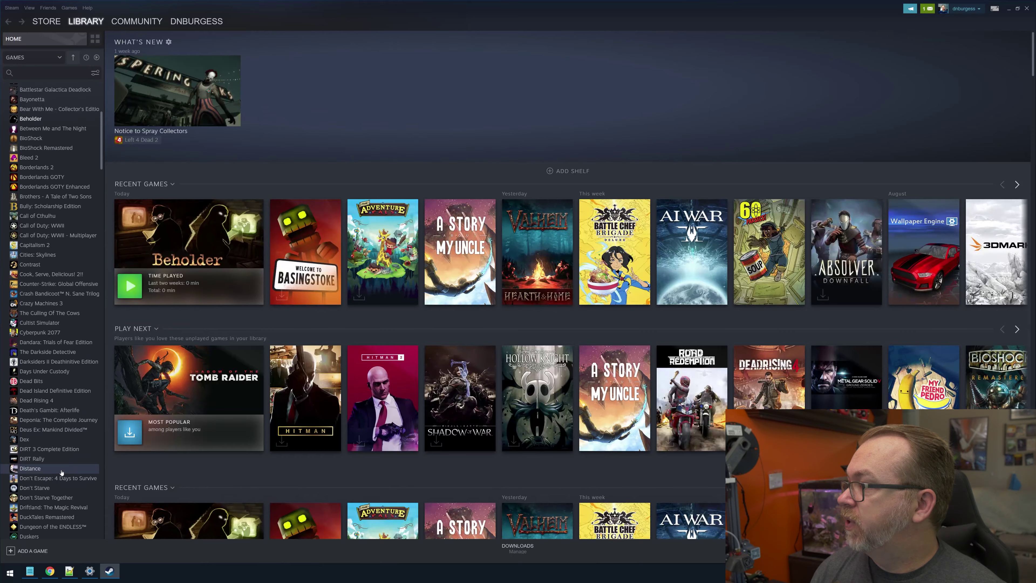
click(59, 468)
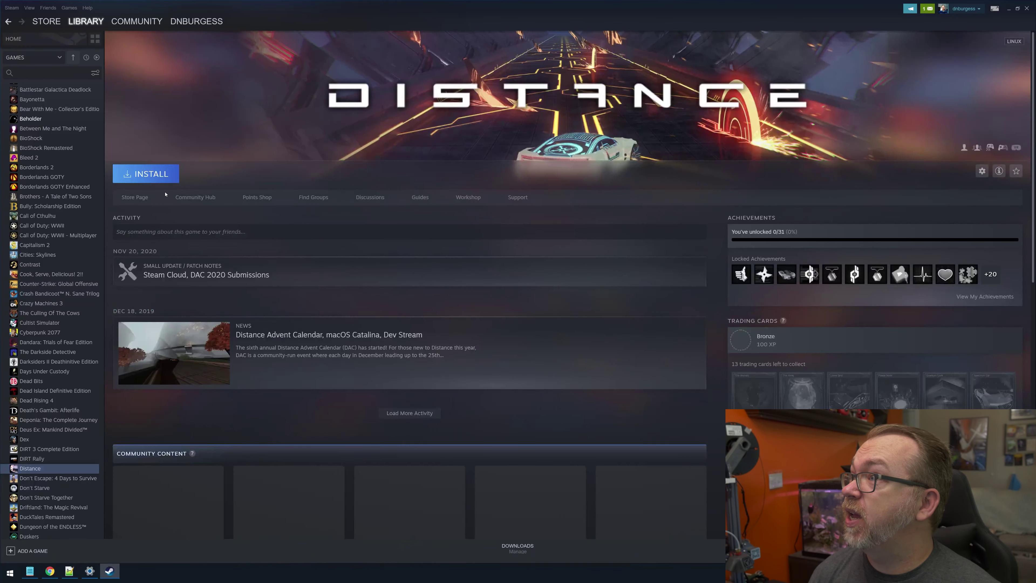
click(164, 181)
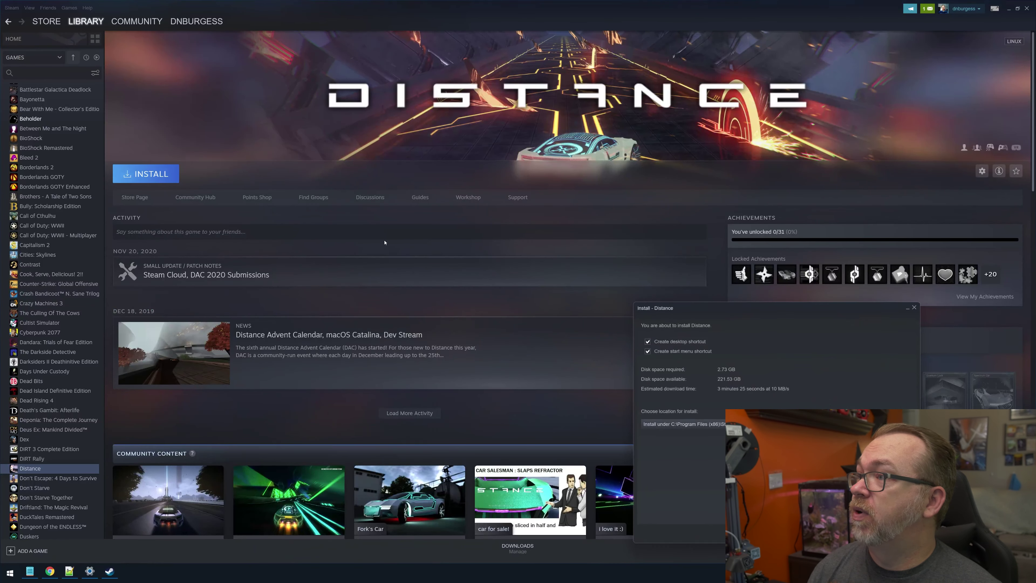
drag(701, 313, 510, 175)
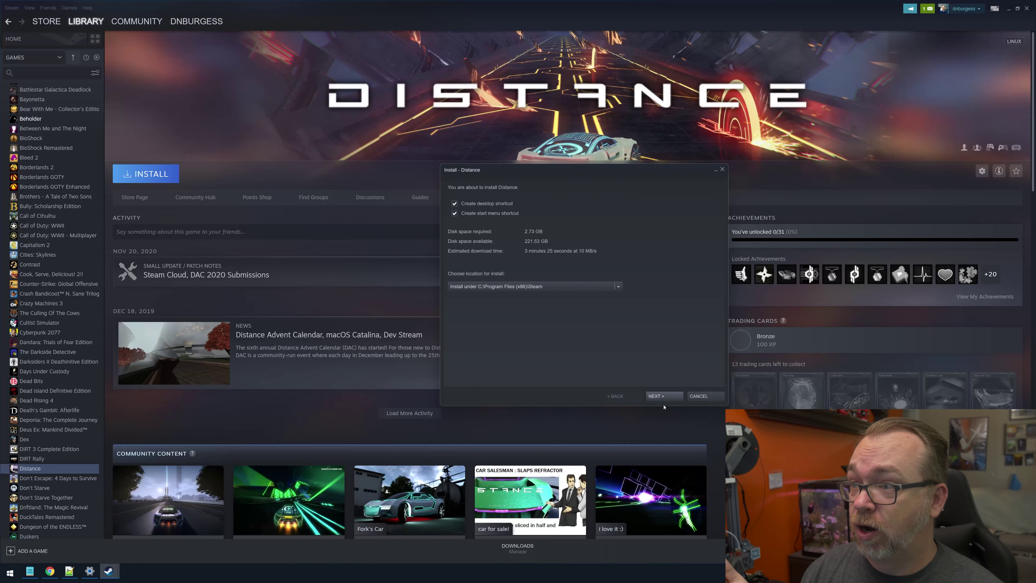
click(662, 395)
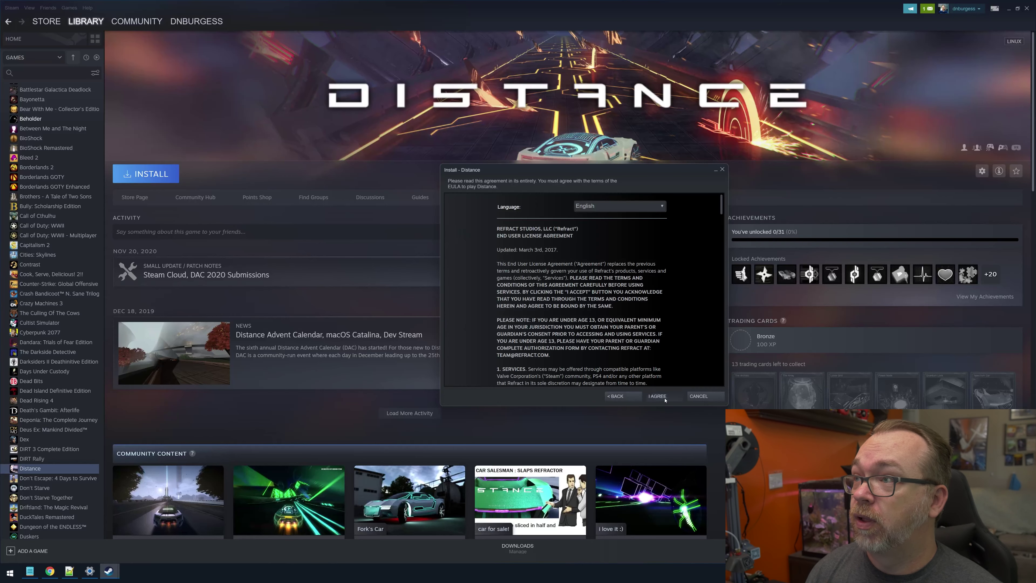
click(658, 396)
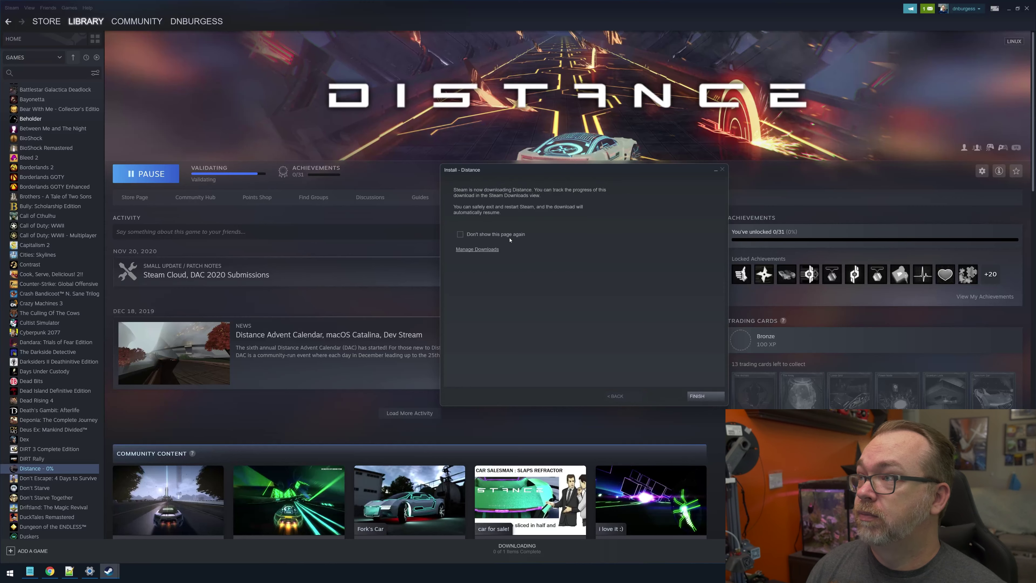
click(526, 548)
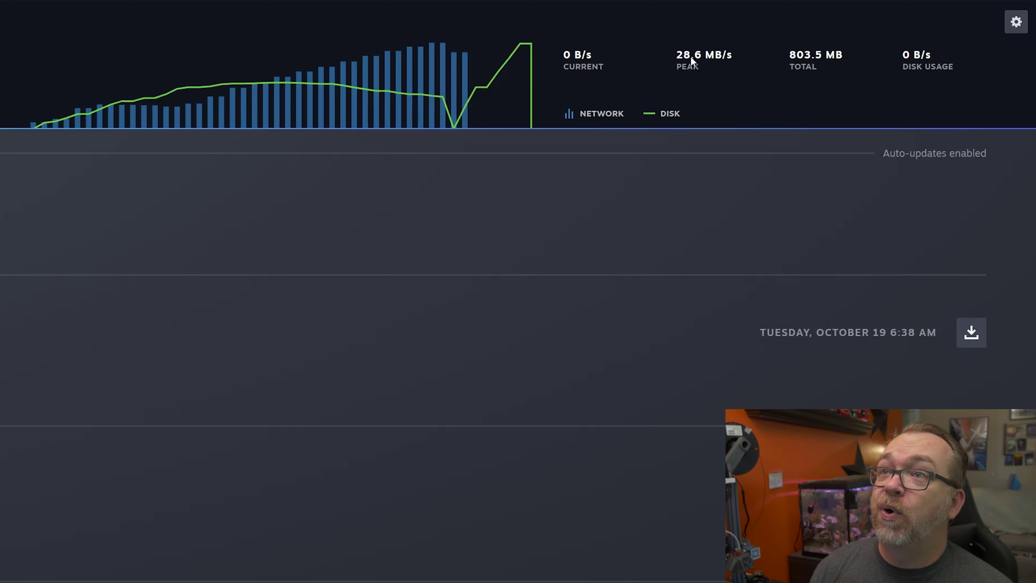
Remove the completed Distance download from this computer through Manage > Uninstall.
right_click(741, 344)
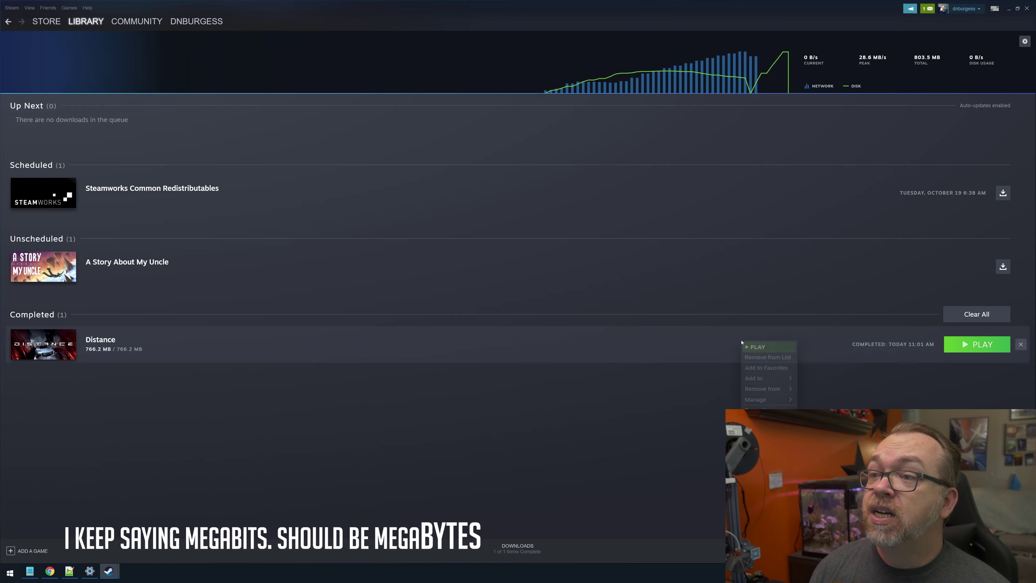
mouse_move(767, 400)
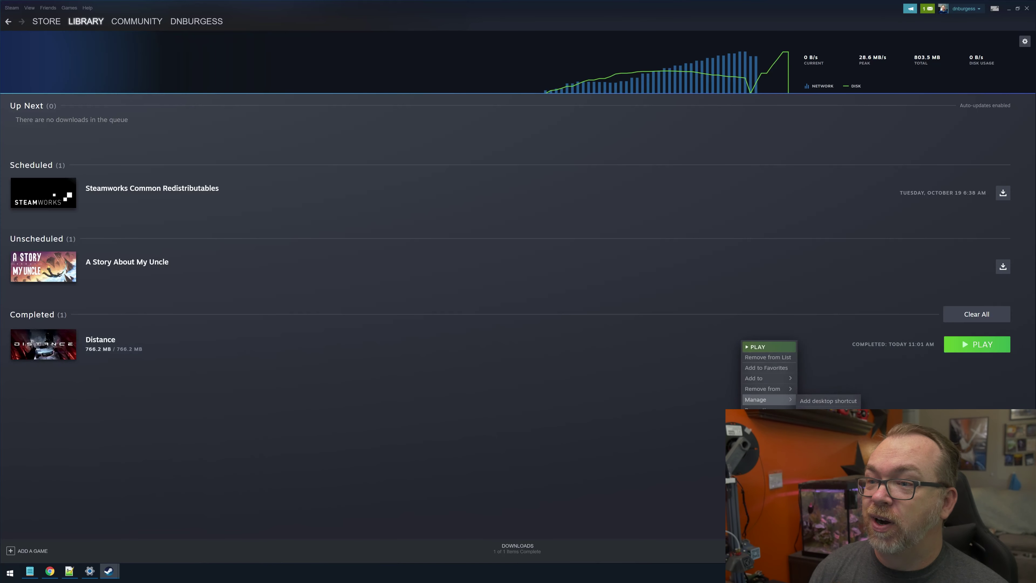
click(820, 432)
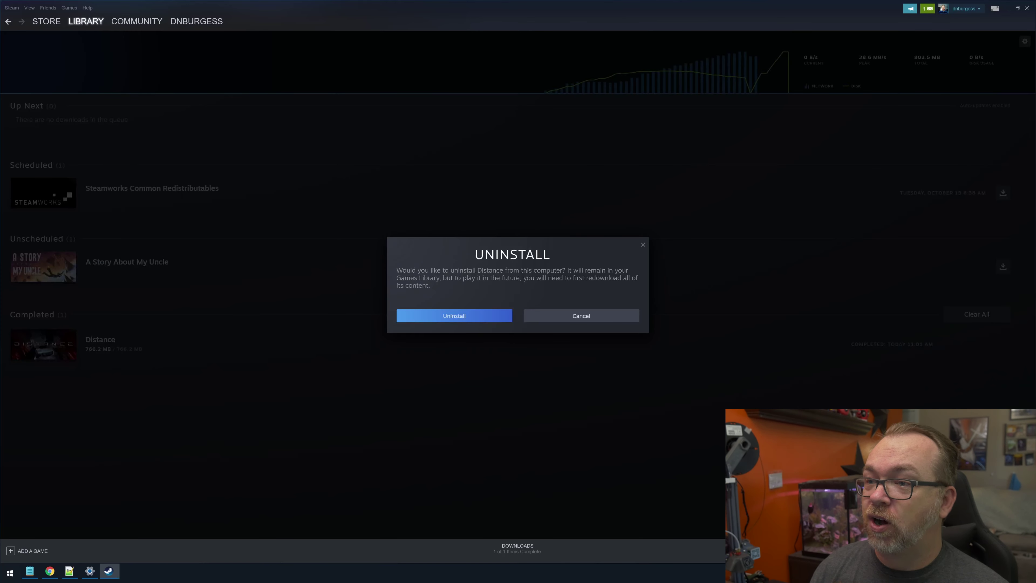
click(474, 315)
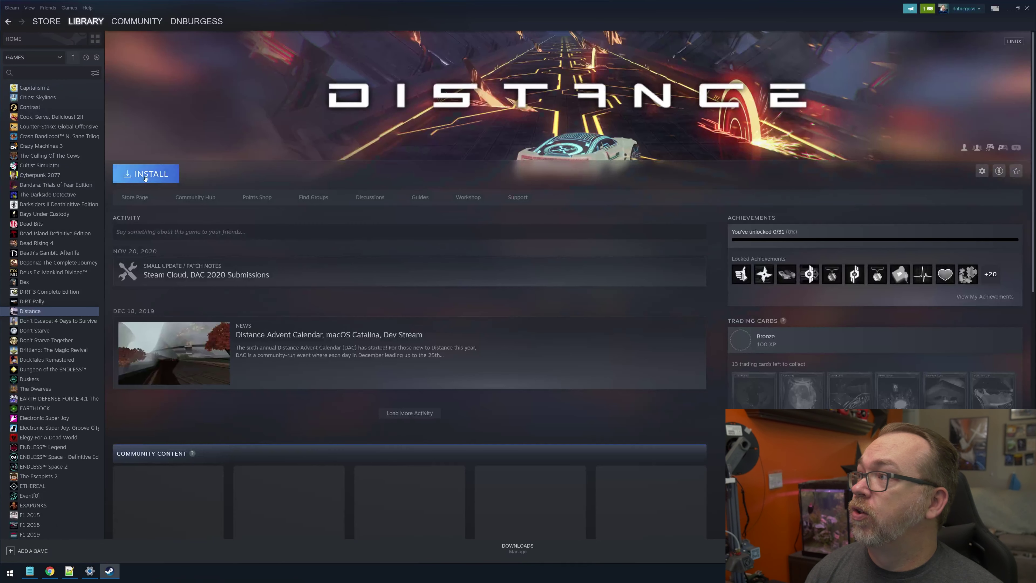
Reinstall Distance and watch the download graph reach a 91.9 MB/s peak.
click(145, 175)
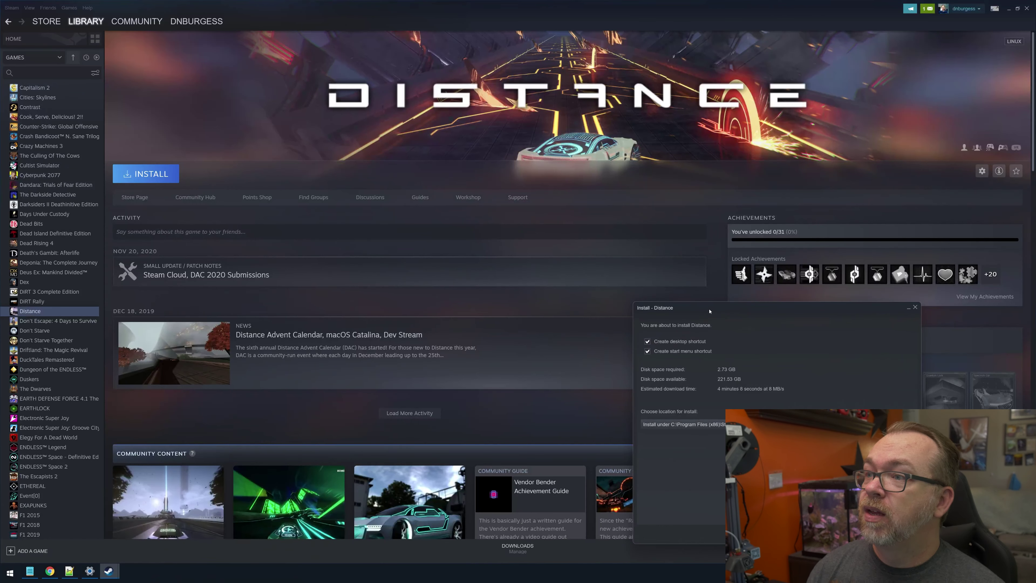
drag(709, 311, 494, 132)
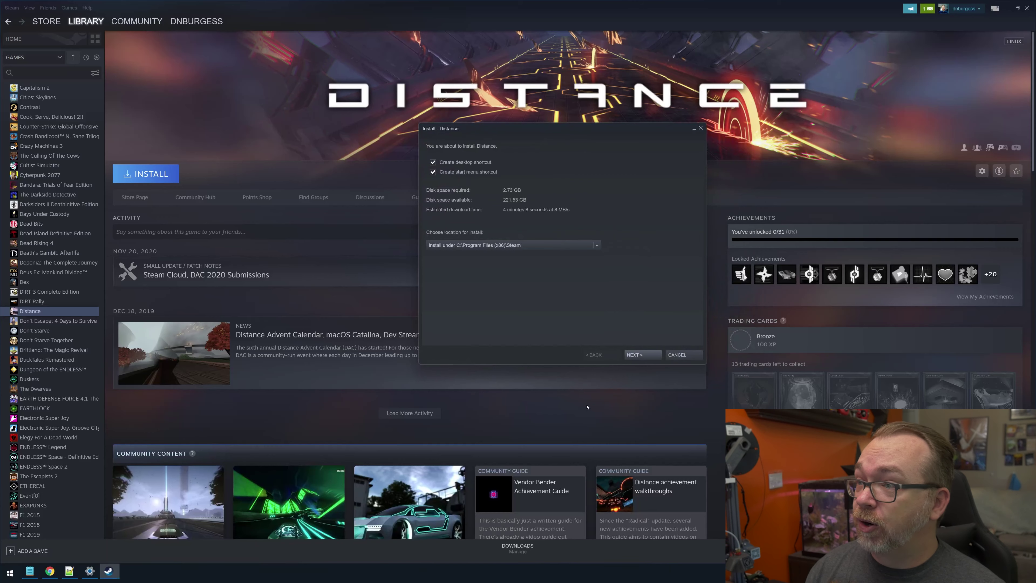
click(639, 354)
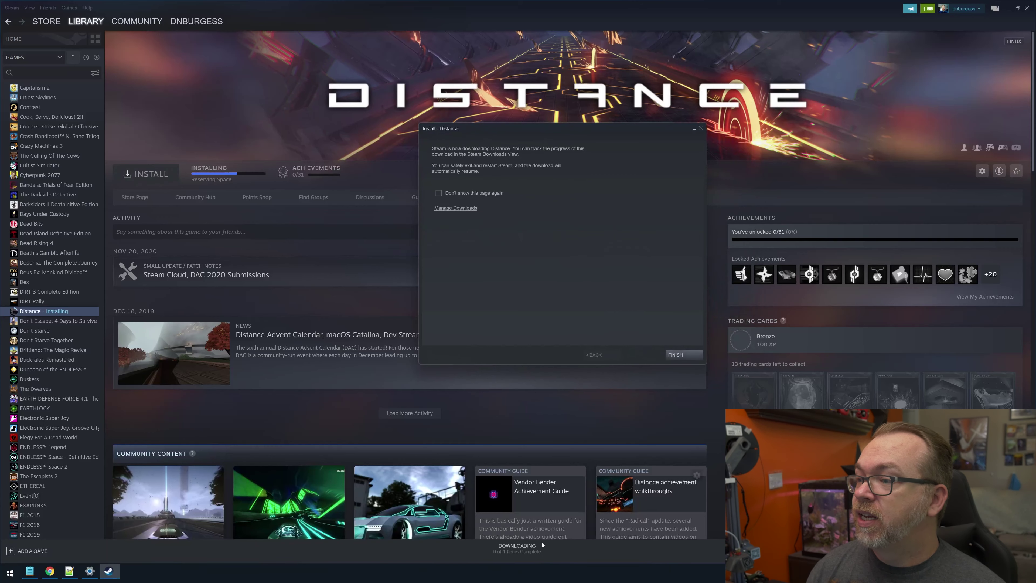
click(675, 354)
click(526, 548)
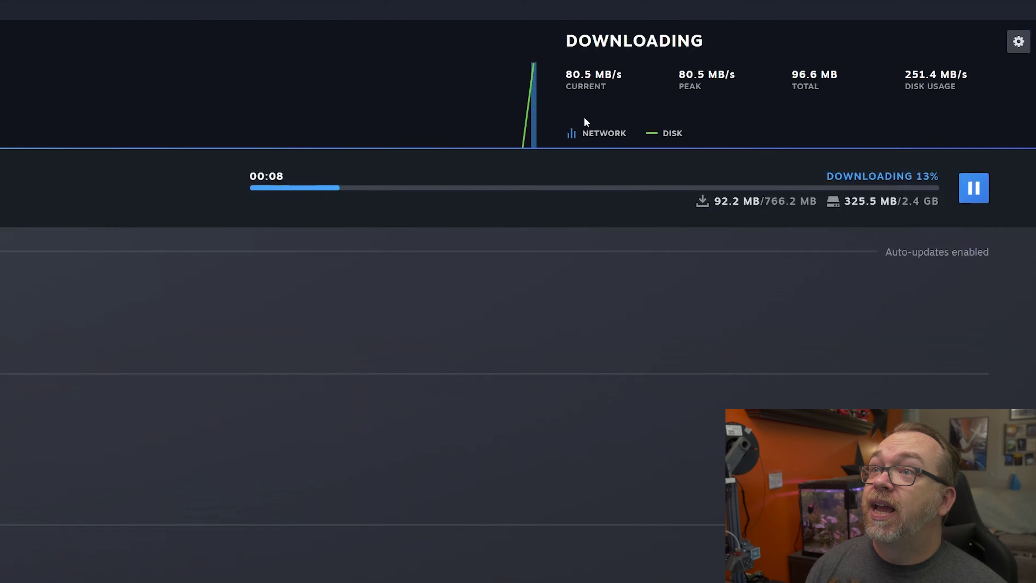